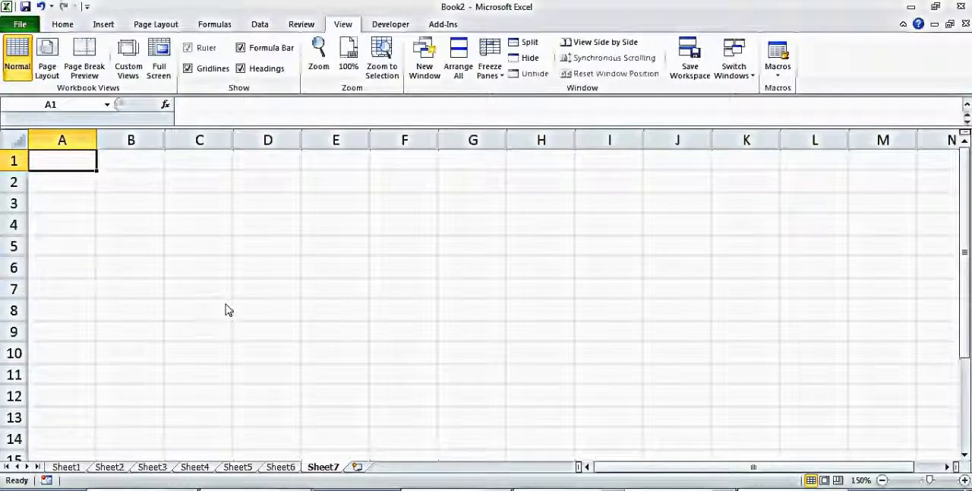
Enter the label "Particle 1" in cell A4.
left_click(70, 210)
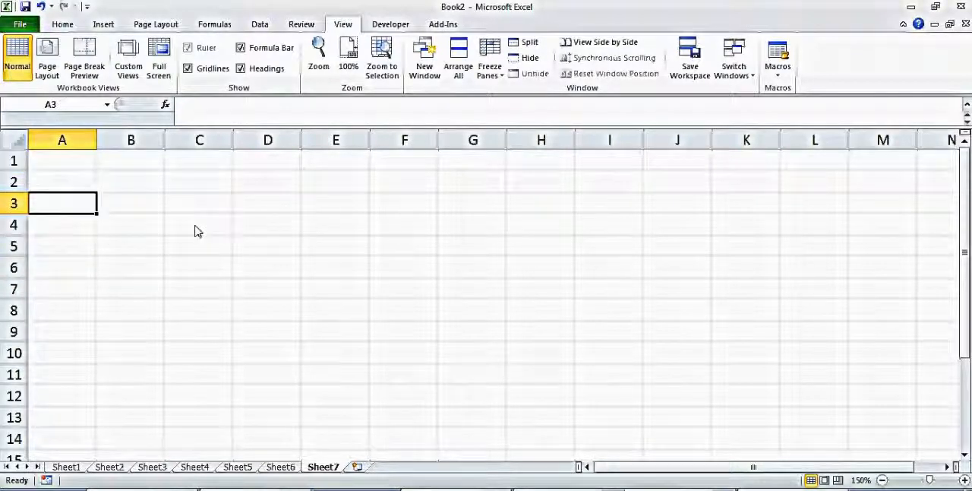
key("Down")
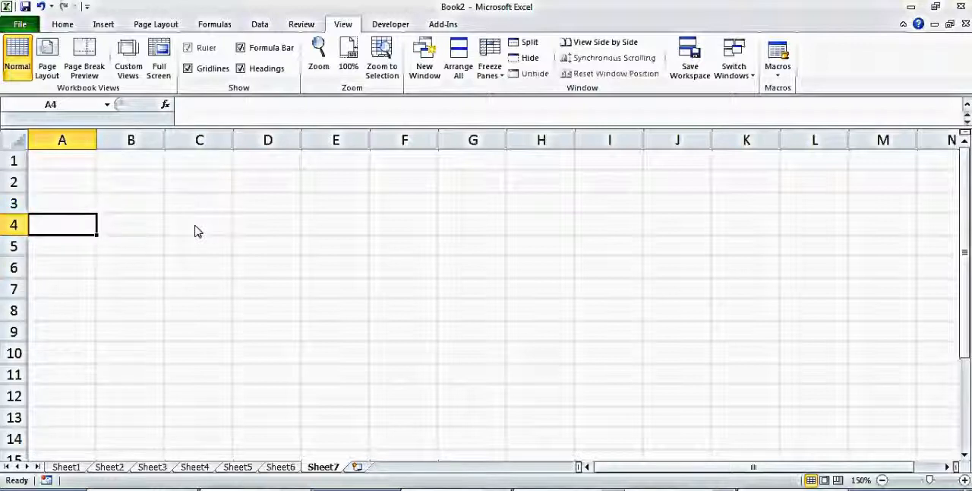
type("Particle")
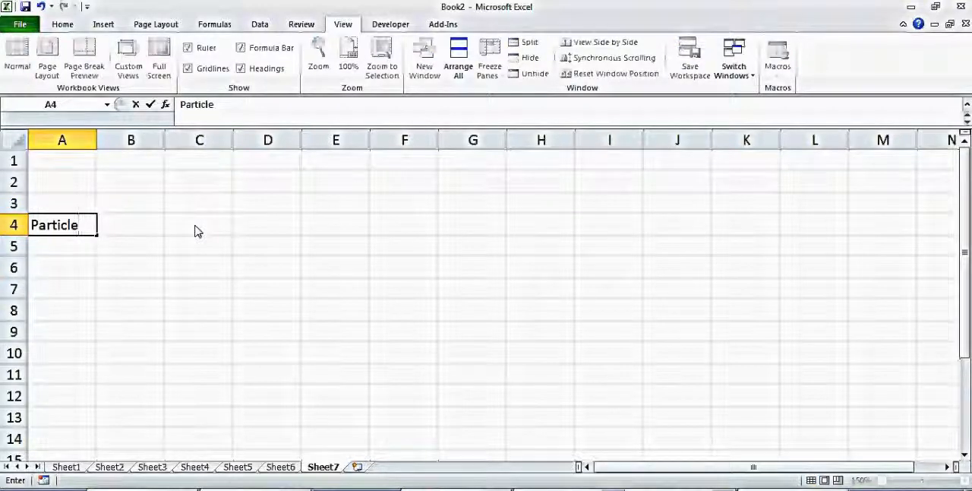
type(" 1")
key("Return")
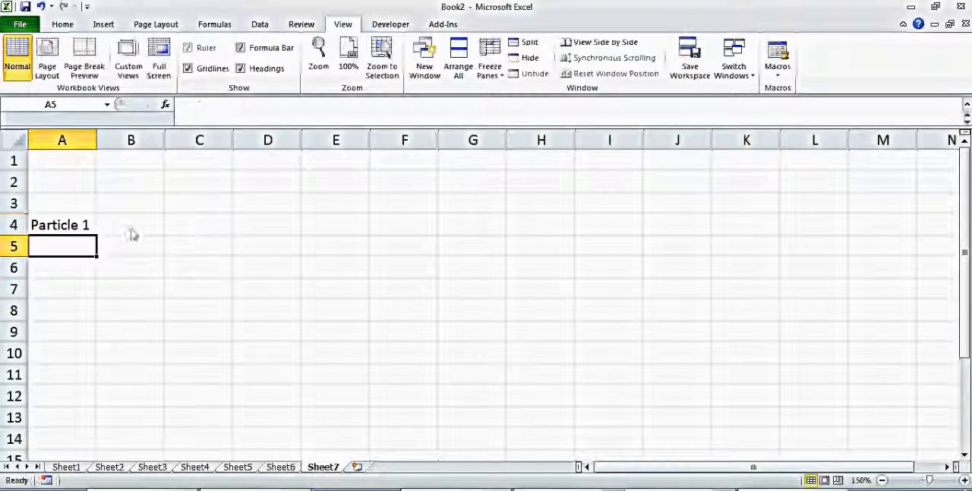
Fill the particle labels down column A from Particle 1 to Particle 100 and widen the column to fit them.
left_click(78, 233)
left_click_drag(97, 236, 59, 257)
key("Up")
key("Up")
key("Up")
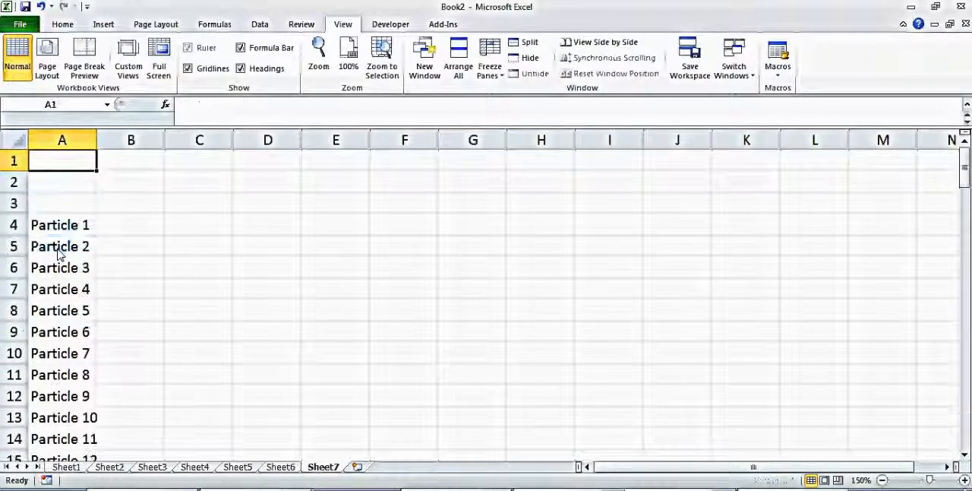
left_click_drag(99, 140, 134, 140)
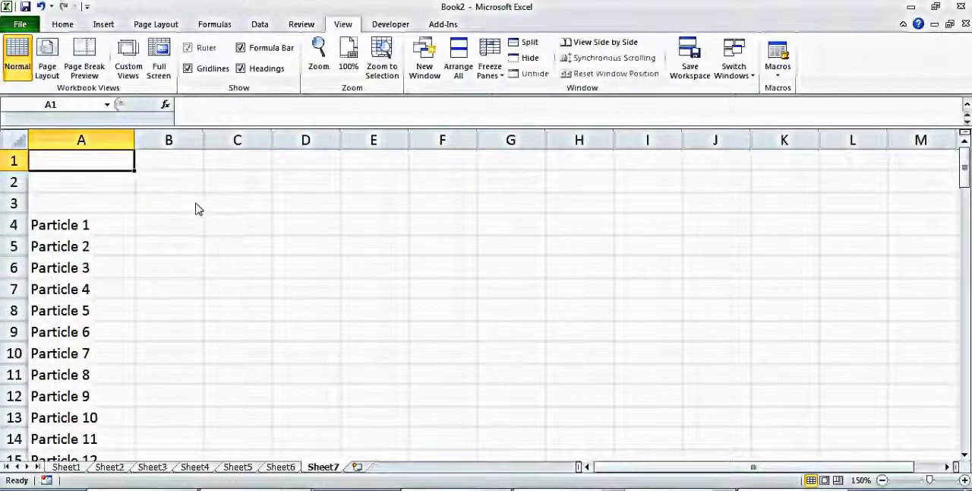
Enter the heading "time =0" in B2 with the subheadings X in B3 and Y in C3.
left_click(190, 208)
left_click(184, 182)
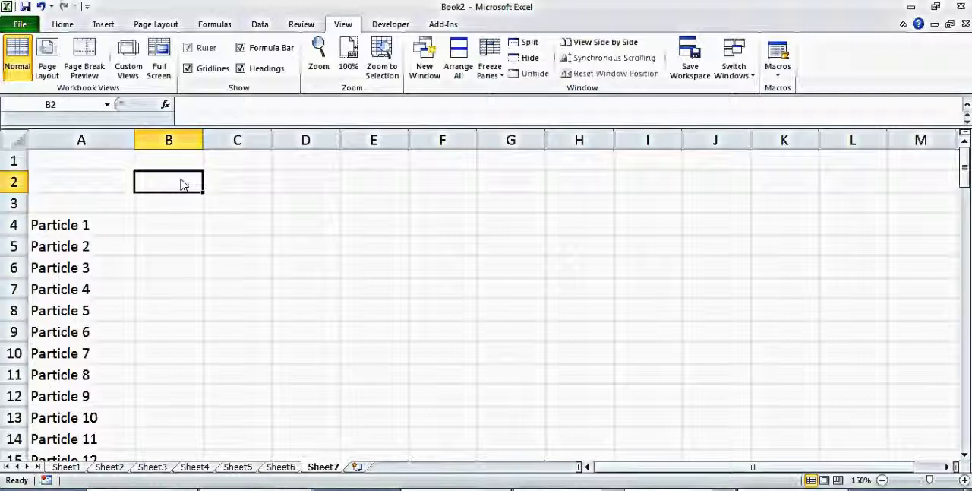
type("time =0")
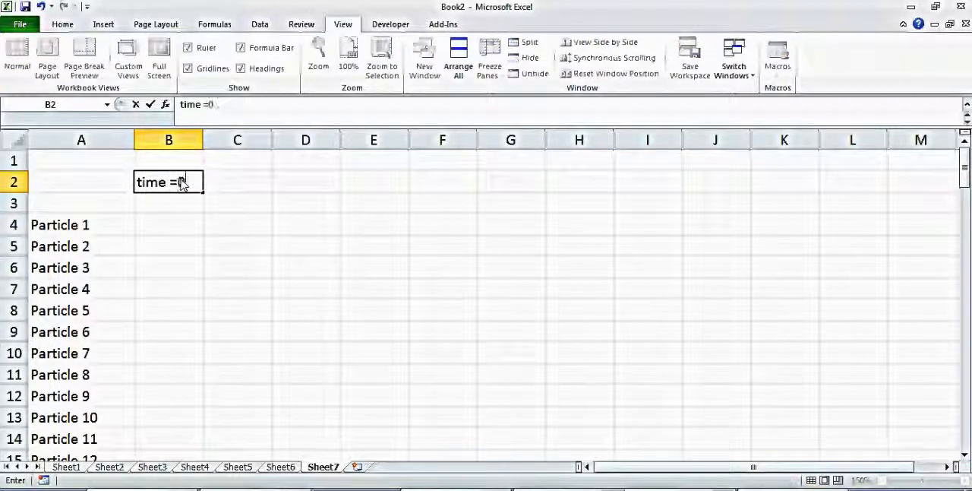
key("Return")
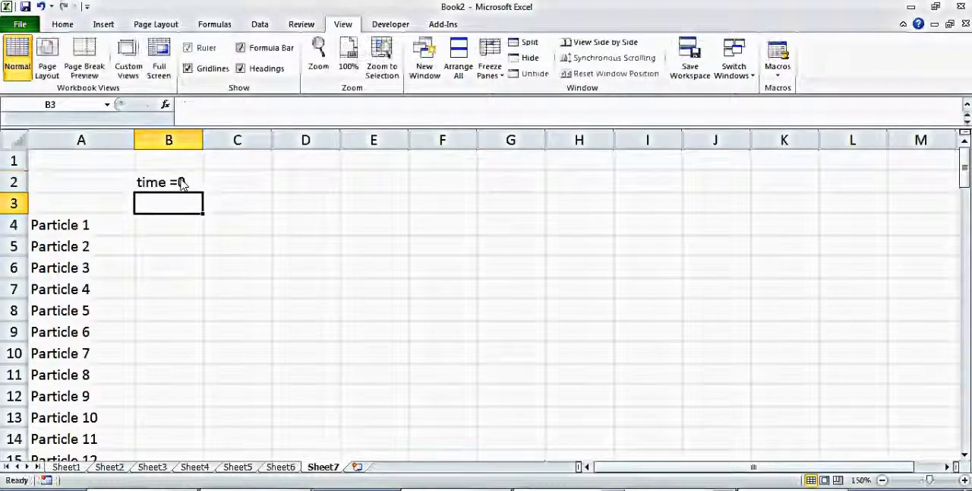
type("X")
key("Return")
left_click(235, 200)
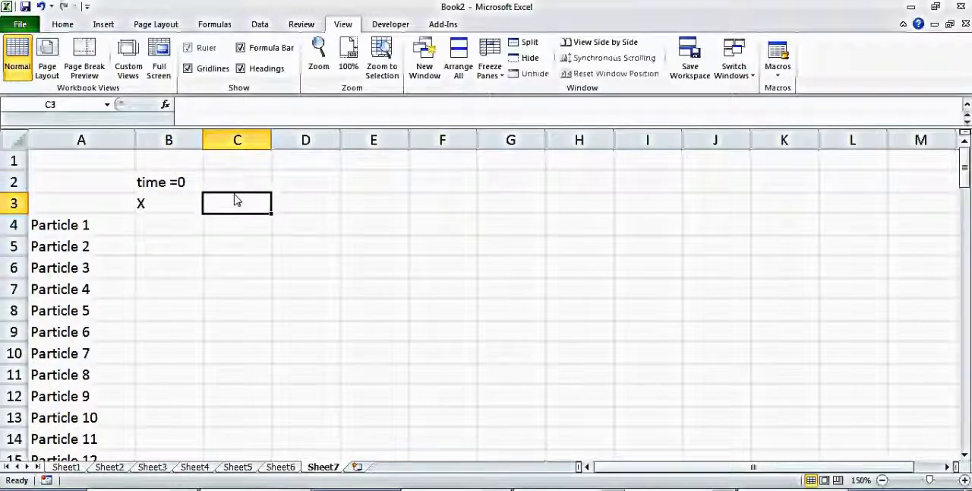
type("Y")
key("Return")
Enter 0 for Particle 1's X and Y in B4 and C4, and fill both values down for all particles.
left_click(158, 225)
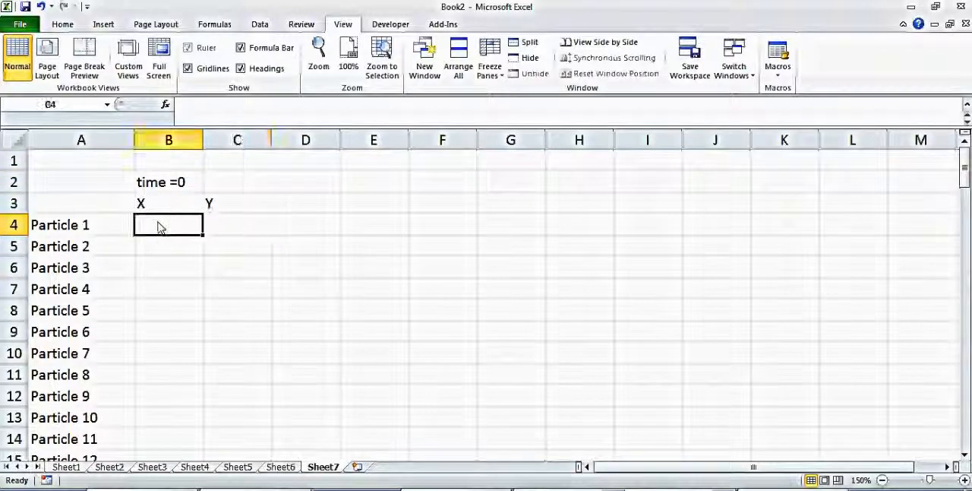
type("0")
key("Return")
left_click(236, 223)
type("0")
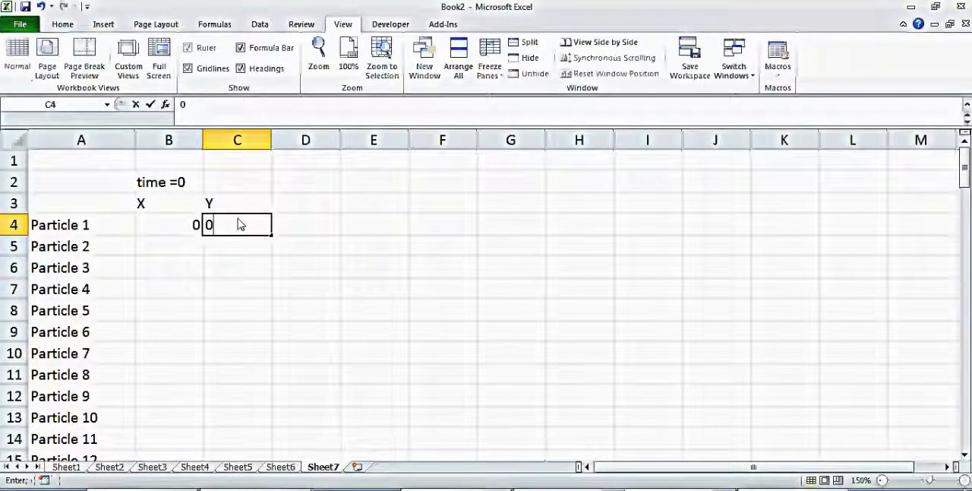
key("Return")
left_click_drag(196, 223, 267, 224)
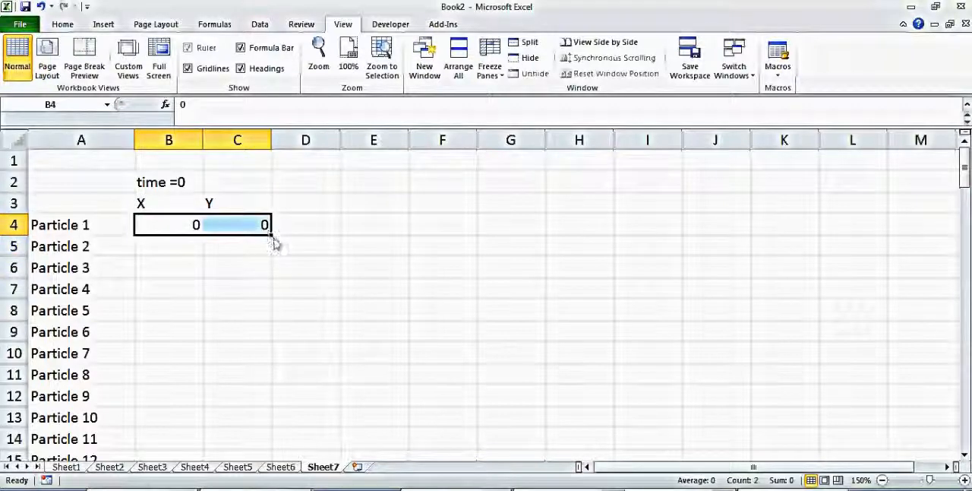
double_click(272, 237)
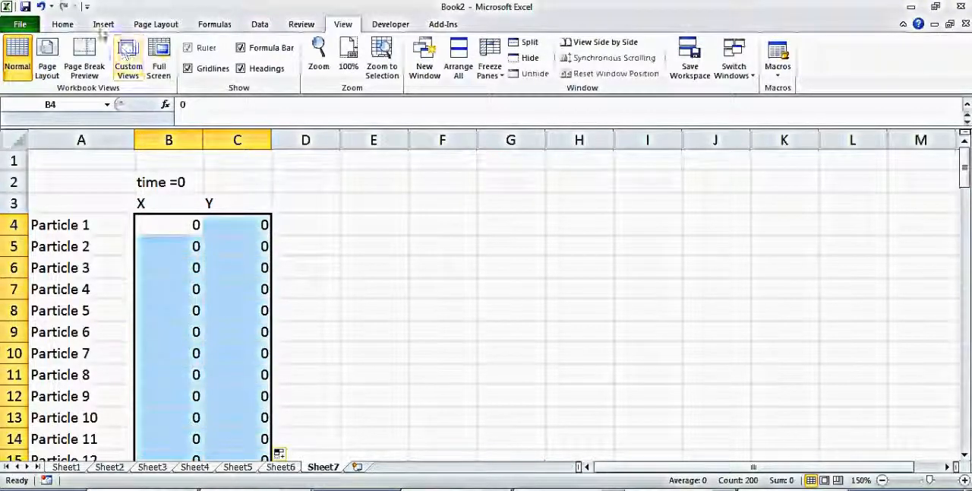
Centre the filled X and Y values and their headings in B3:C3 horizontally.
left_click(74, 26)
left_click(285, 67)
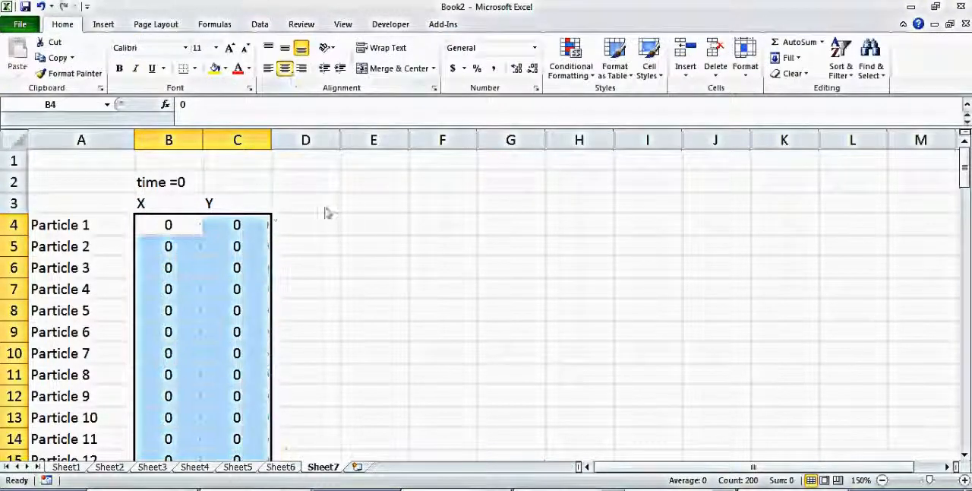
left_click_drag(172, 203, 251, 204)
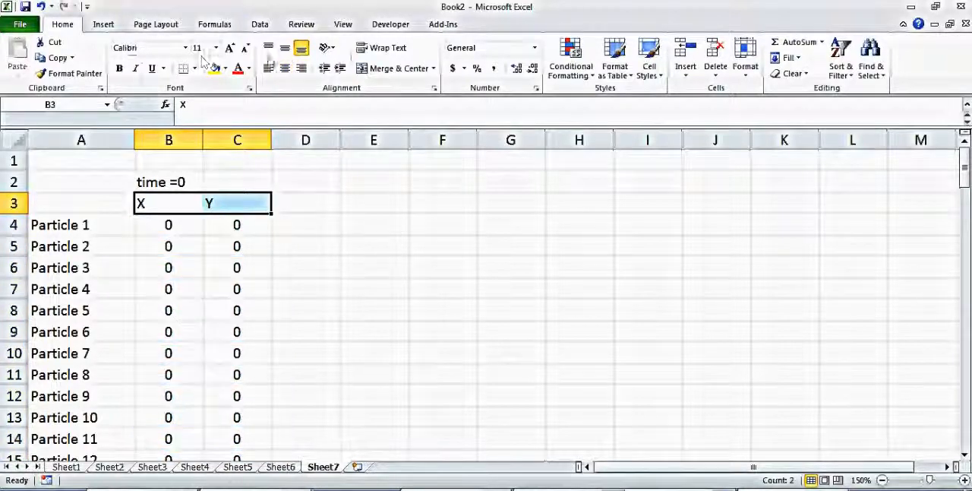
left_click(285, 68)
Enter the heading "time=1" in cell E2.
left_click(363, 210)
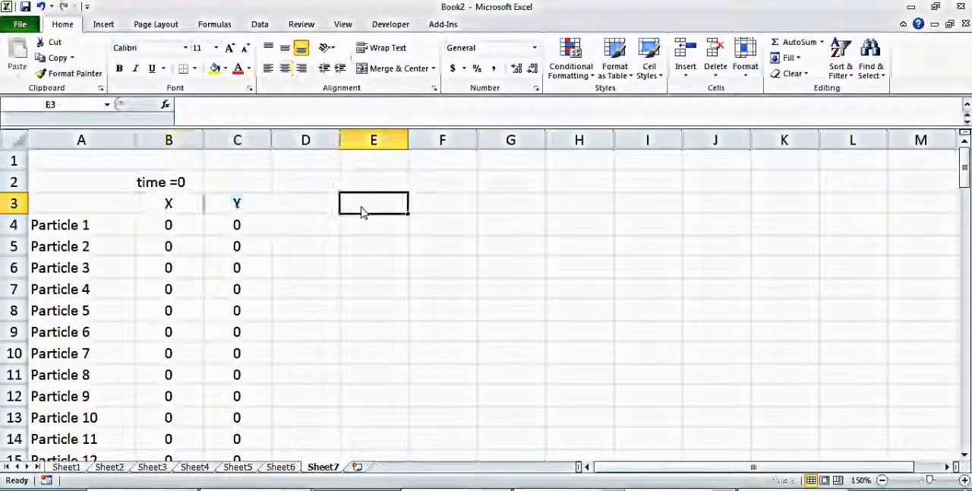
left_click(395, 189)
type("ti")
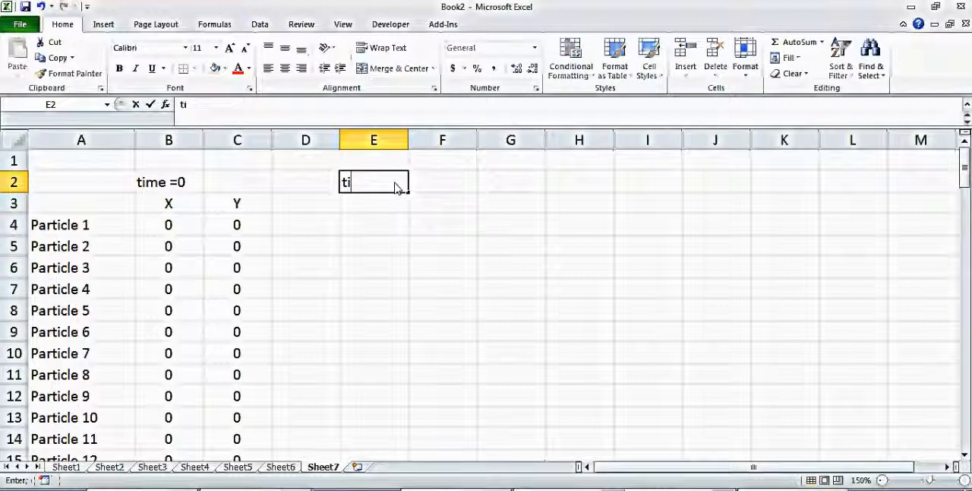
type("me=1")
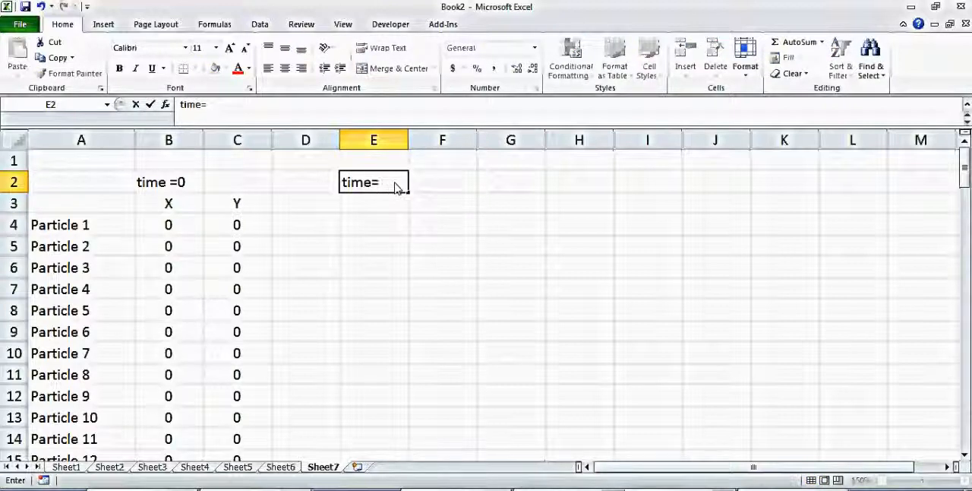
key("Return")
Enter the random number formula =rand() in cell E4 for Particle 1.
left_click(373, 233)
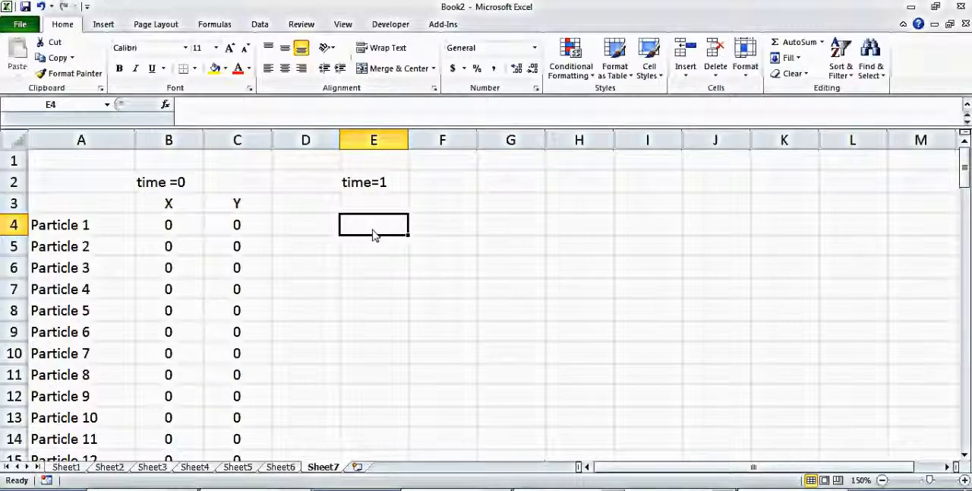
type("=ran")
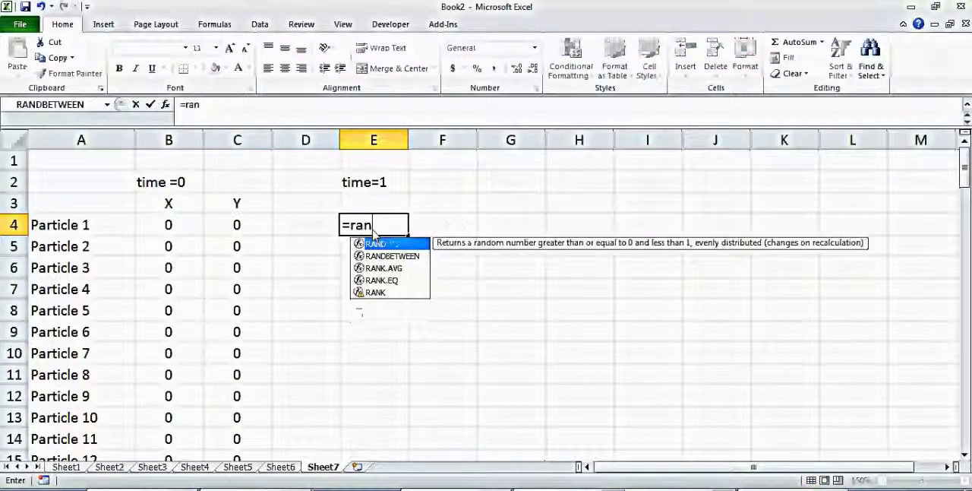
type("d()")
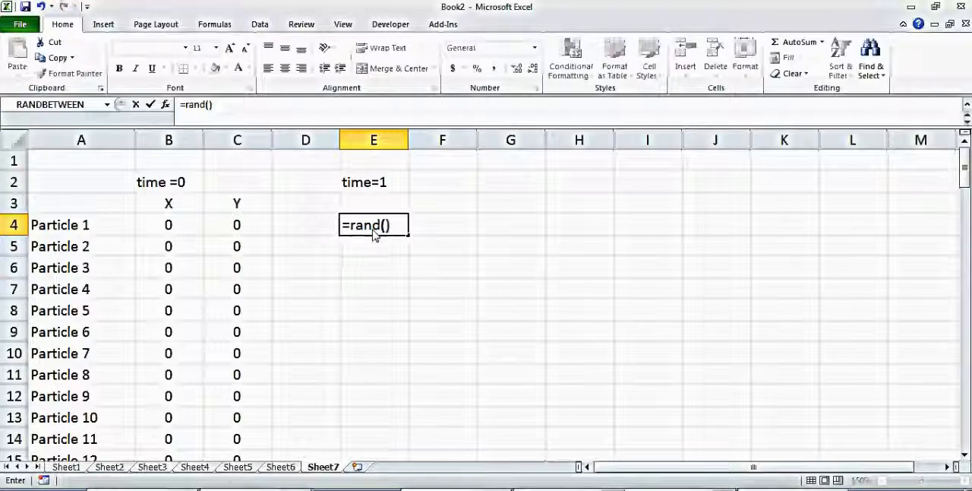
key("Return")
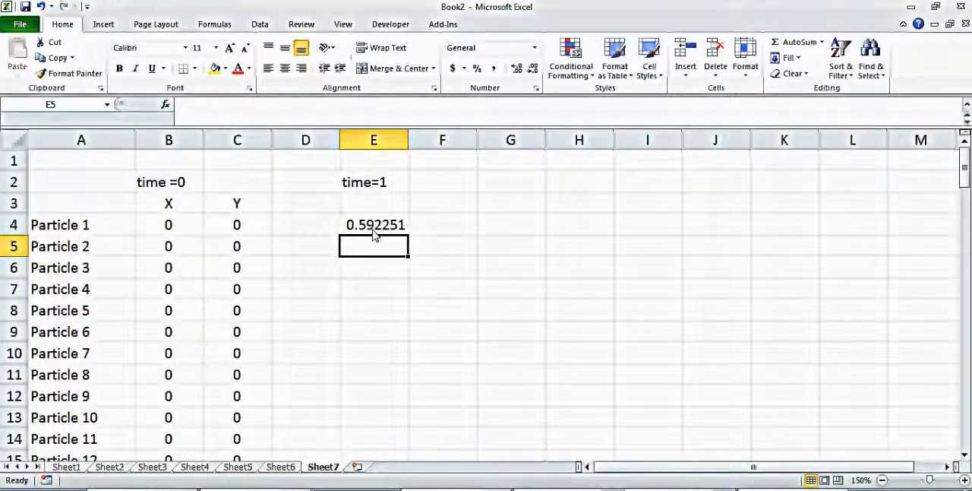
Re-evaluate the RAND formula in E4 twice to examine the random values it generates.
double_click(389, 226)
key("Return")
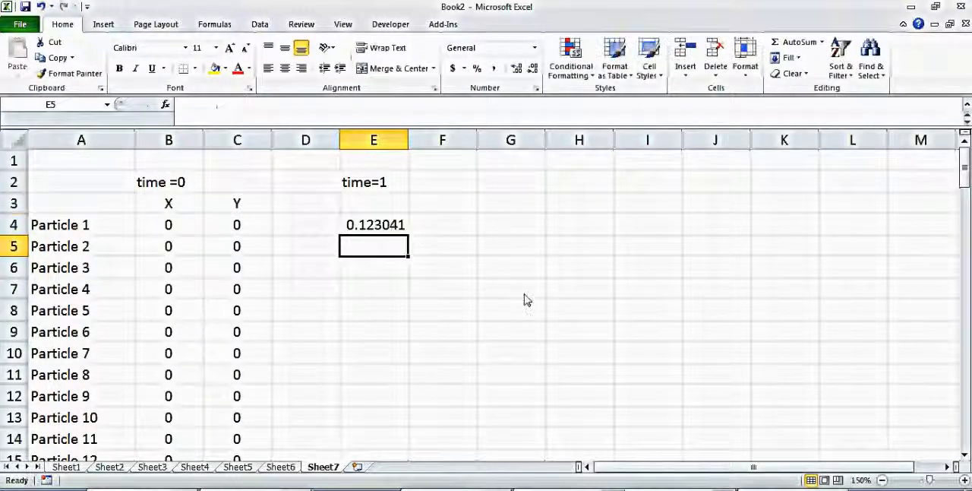
double_click(386, 230)
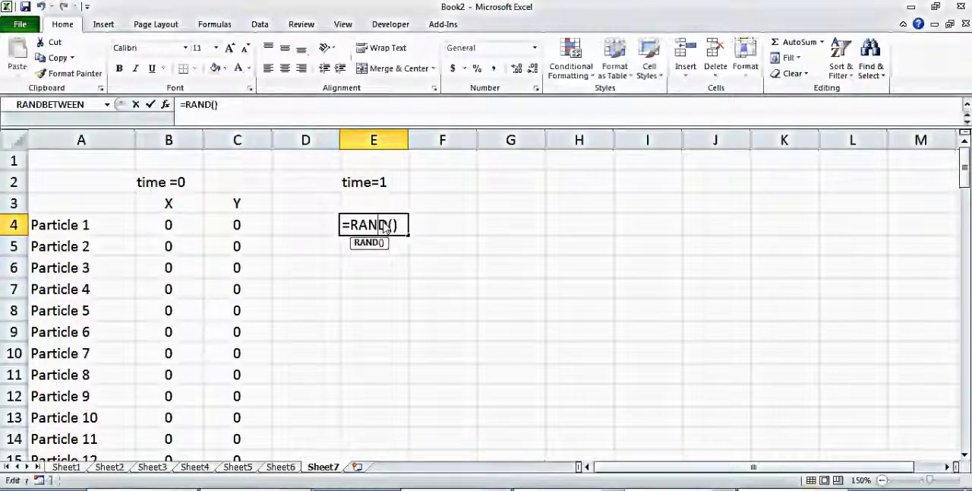
key("Return")
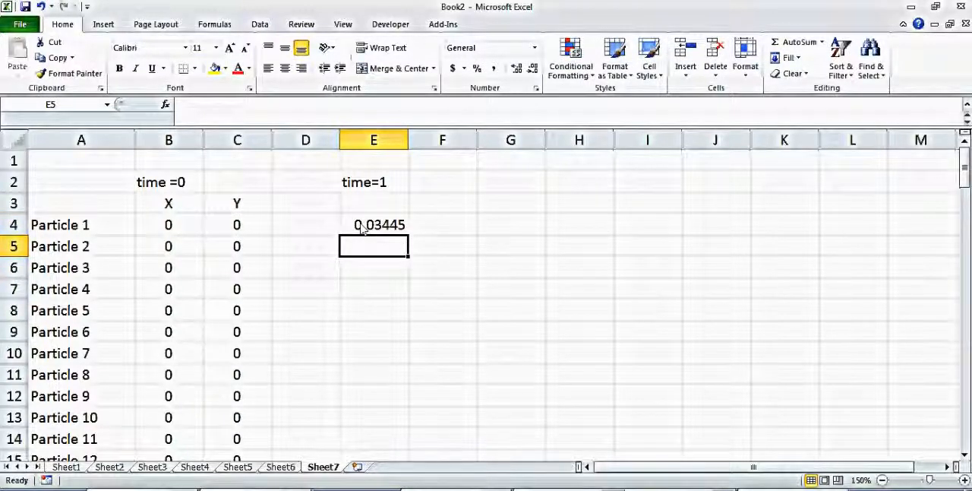
Change the formula in E4 to =2*RAND().
double_click(364, 230)
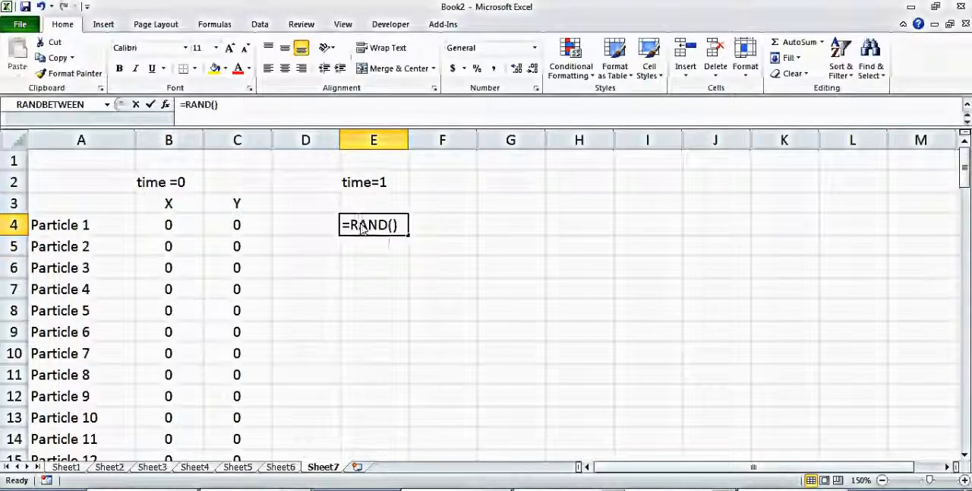
key("Home")
key("Right")
type("2*")
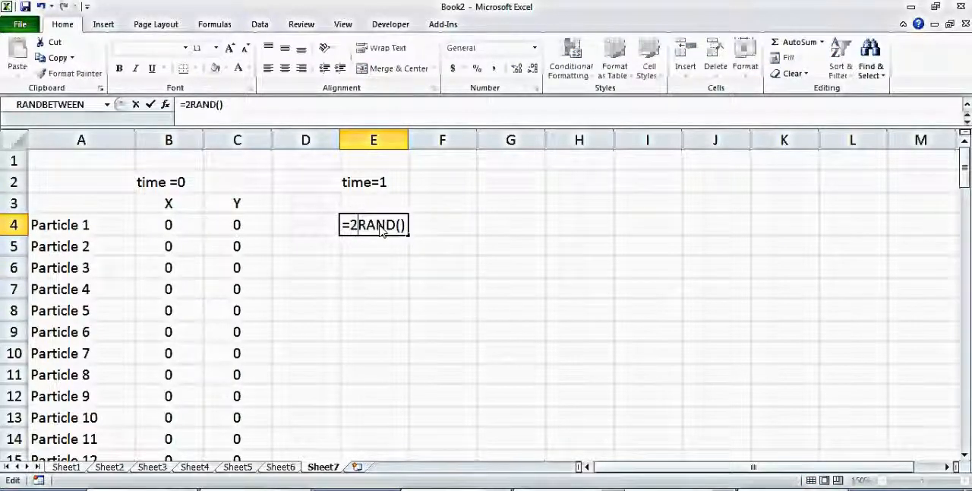
key("Return")
Re-evaluate the doubled random formula in E4 several times to examine the range of its values.
double_click(382, 230)
key("Return")
double_click(382, 230)
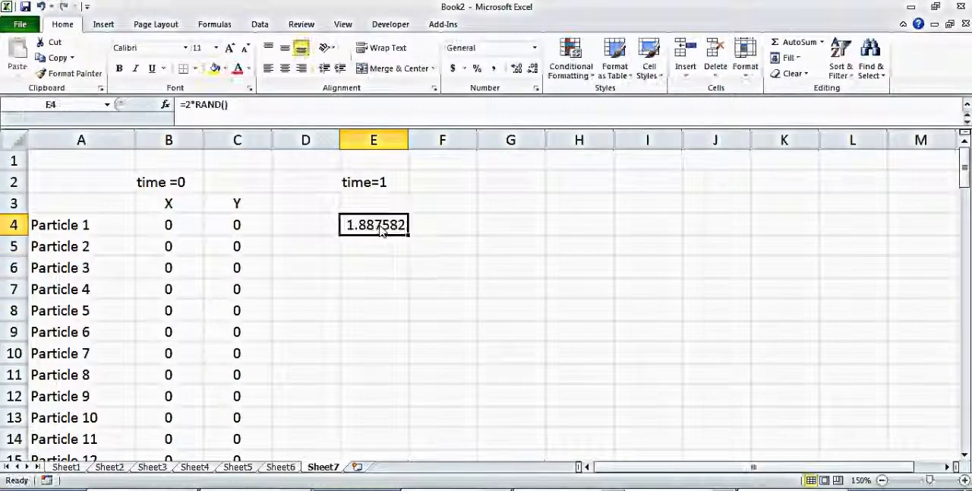
key("Return")
double_click(382, 231)
key("Return")
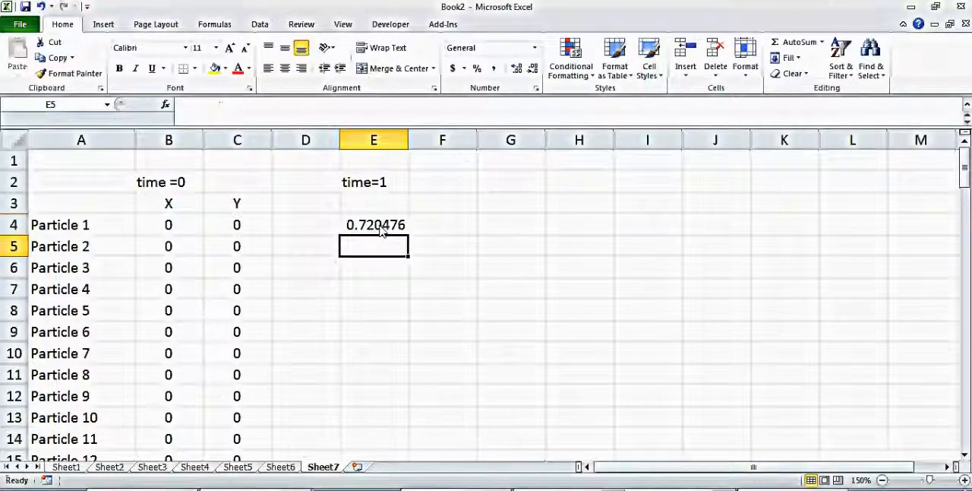
Change the formula in E4 to =1-2*RAND().
double_click(380, 230)
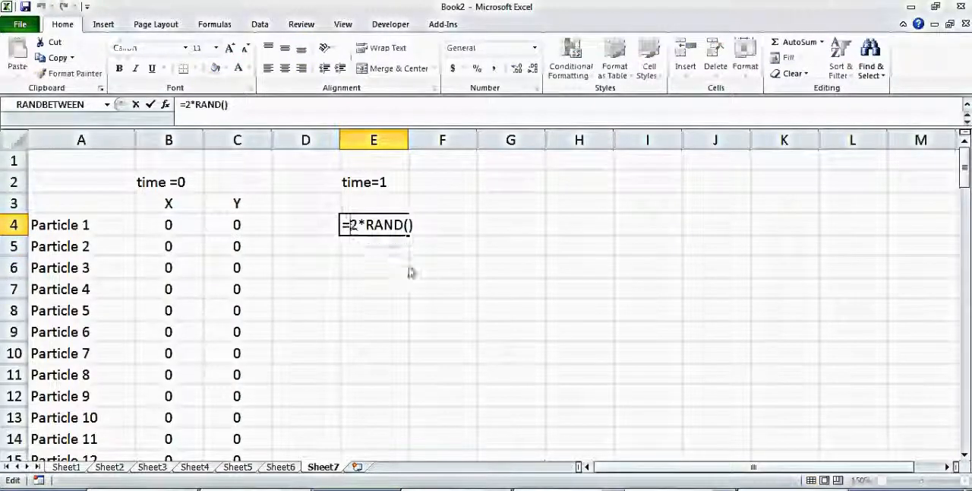
type("1-")
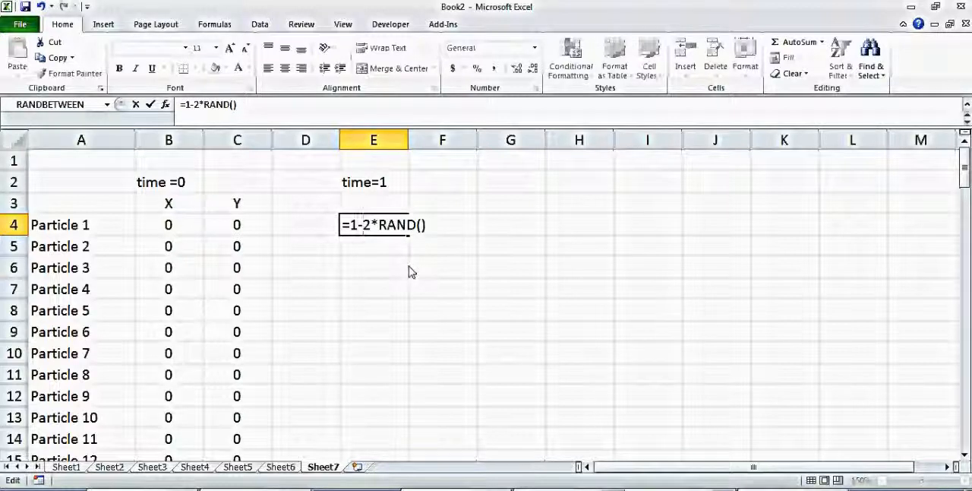
key("Return")
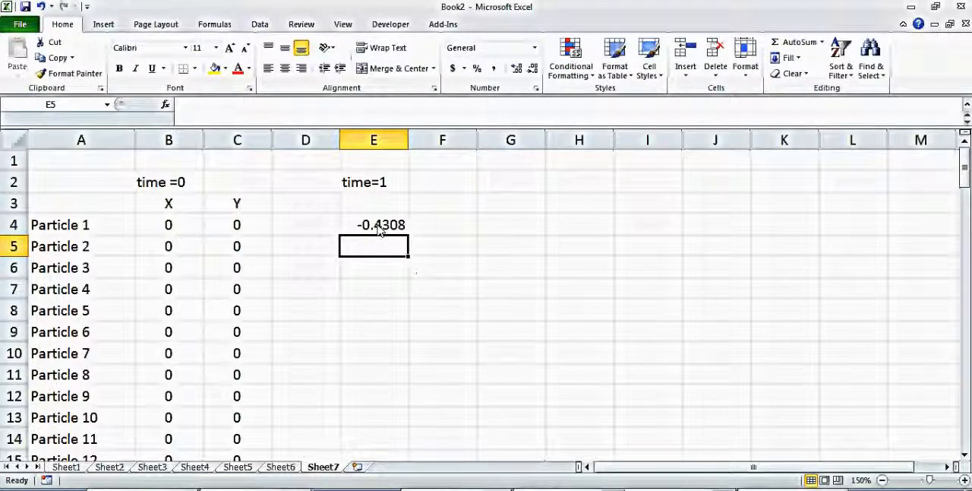
Inspect the RAND() part of the formula in E4 and re-evaluate it to examine its random value.
double_click(379, 228)
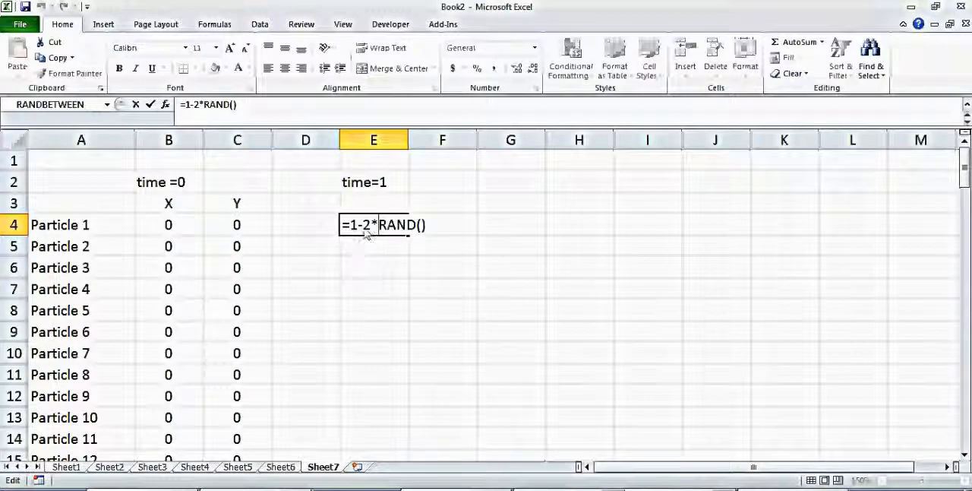
left_click(383, 232)
left_click_drag(427, 234, 379, 233)
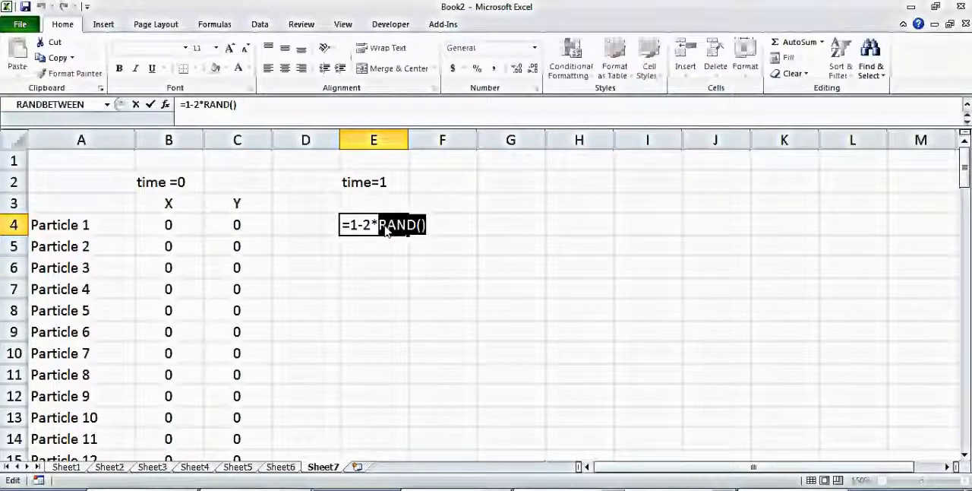
key("Return")
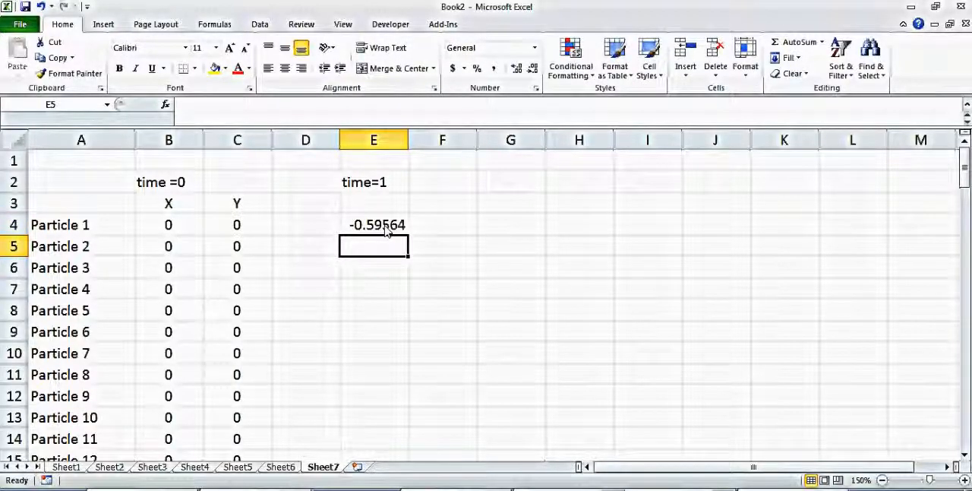
Fill the =1-2*RAND() formula from E4 across to F4 and re-evaluate F4.
left_click(386, 230)
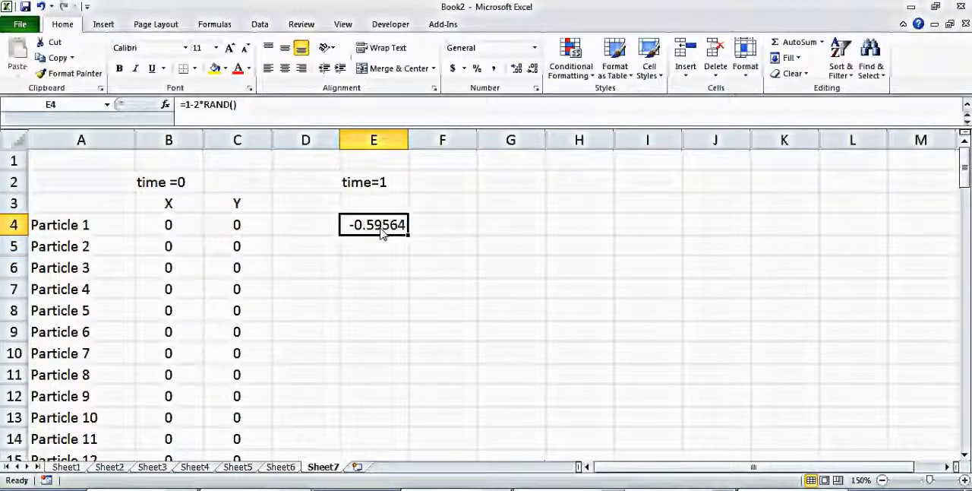
left_click_drag(409, 240, 453, 237)
left_click(454, 237)
double_click(443, 228)
key("Return")
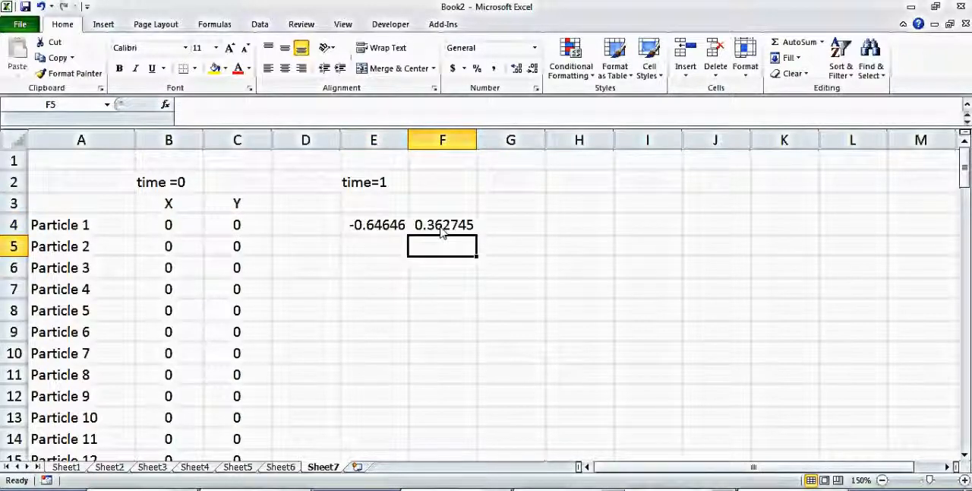
Change the formula in E4 to =B4+(1-2*RAND()) so the random movement is added to the particle's previous X position.
double_click(358, 231)
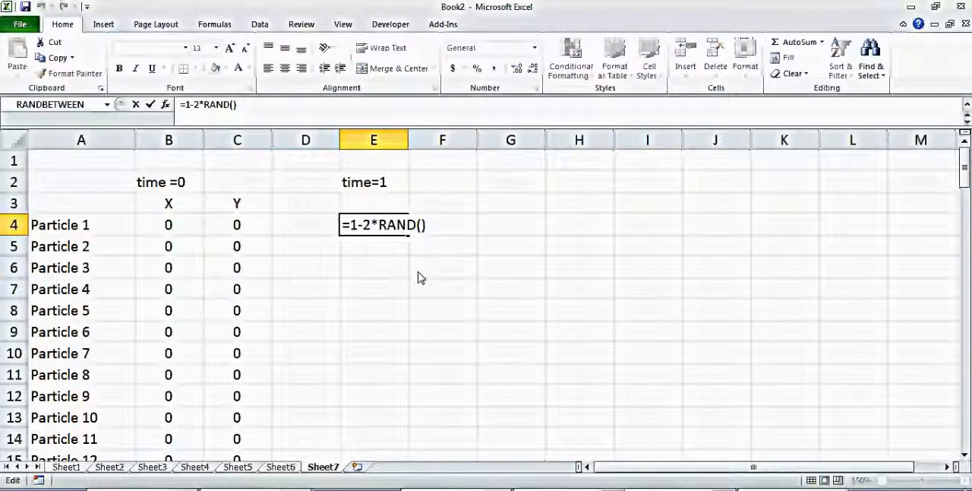
type("(")
left_click(436, 228)
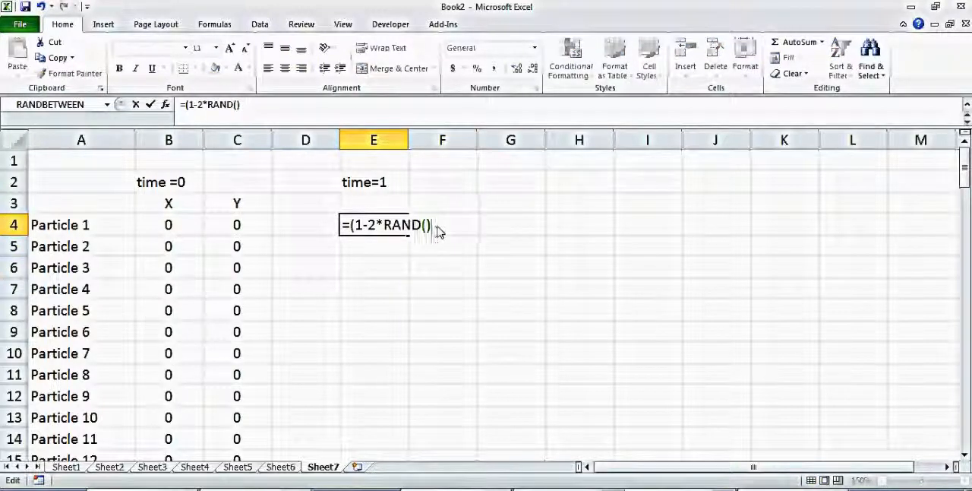
type(")")
left_click(351, 226)
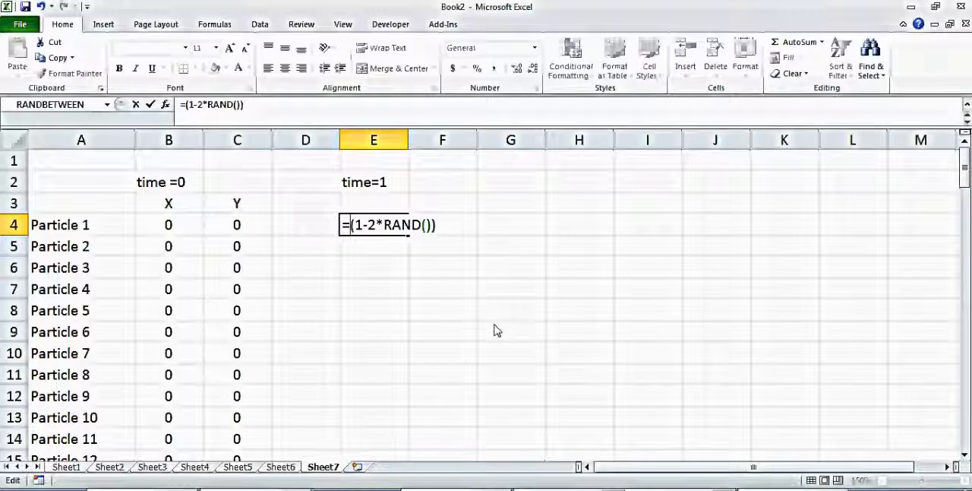
left_click(167, 226)
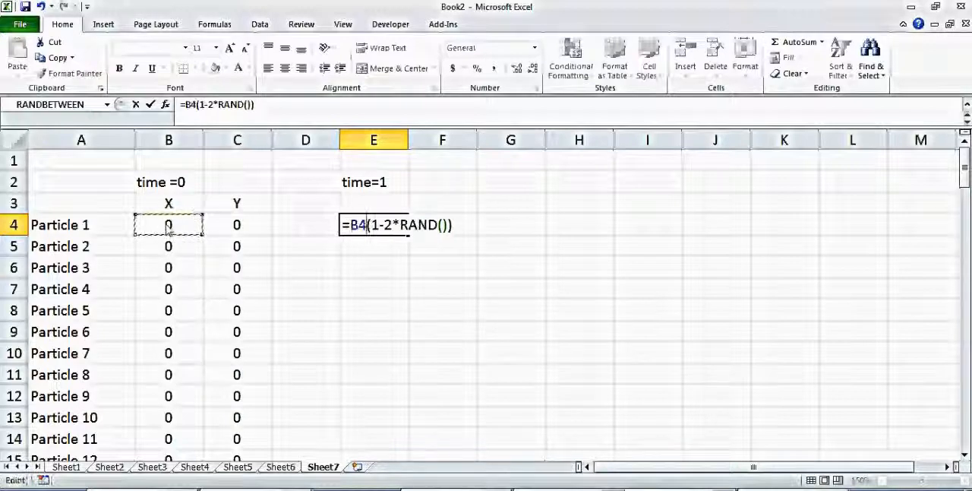
type("+")
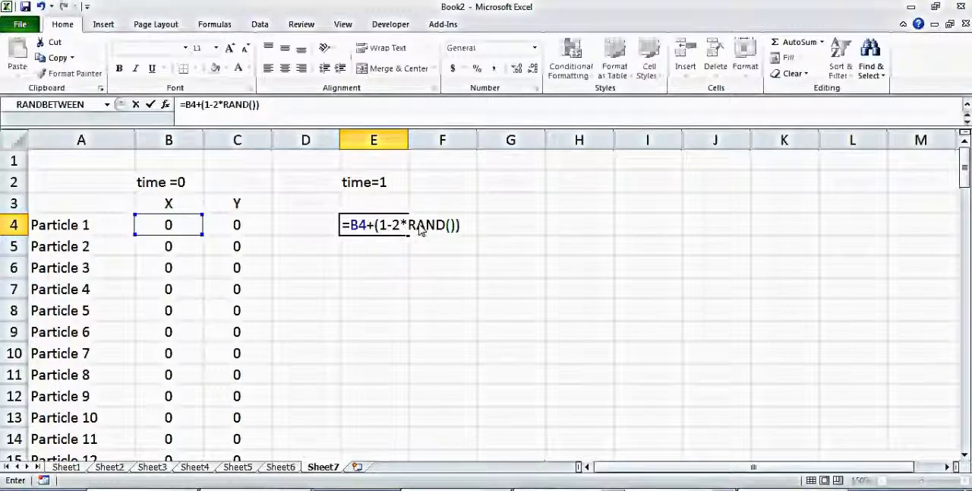
key("Return")
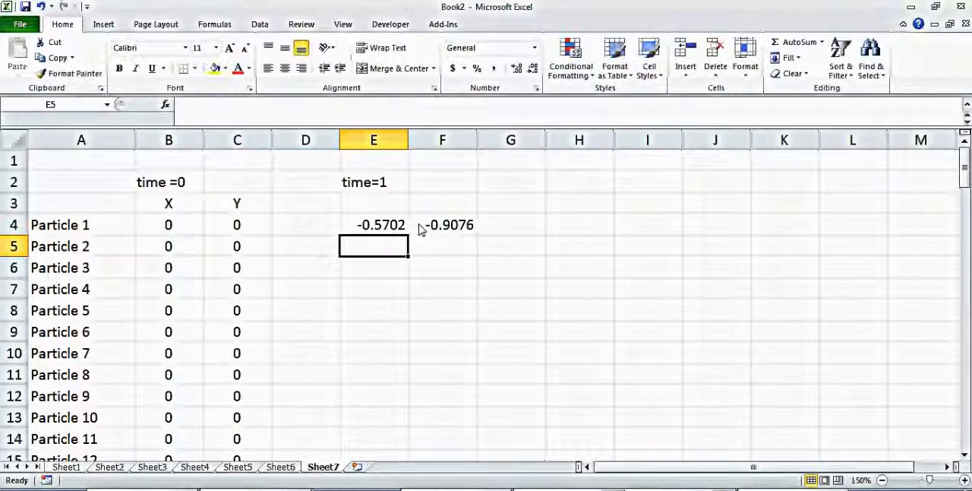
Fill the E4 formula across to F4, check its reference to C4, and fill both columns down to Particle 100 in row 103.
left_click(419, 226)
left_click(399, 225)
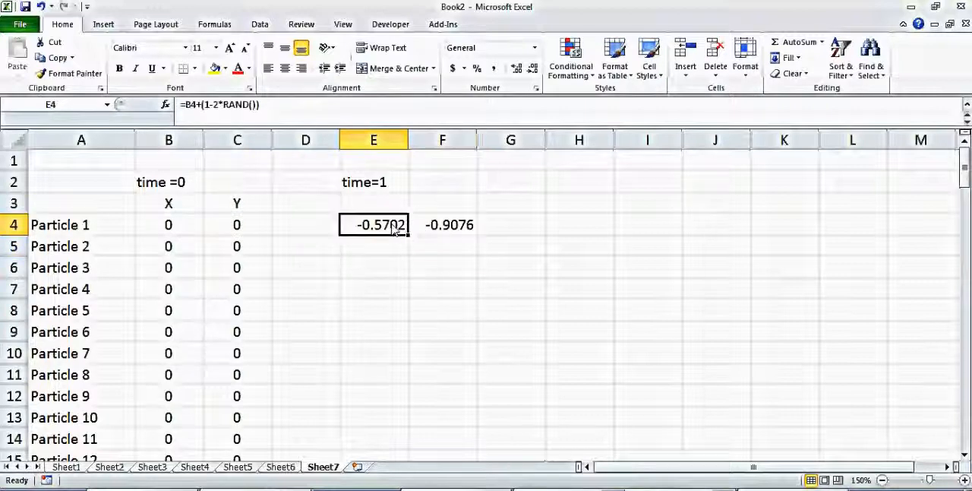
left_click_drag(409, 237, 481, 240)
left_click(476, 233)
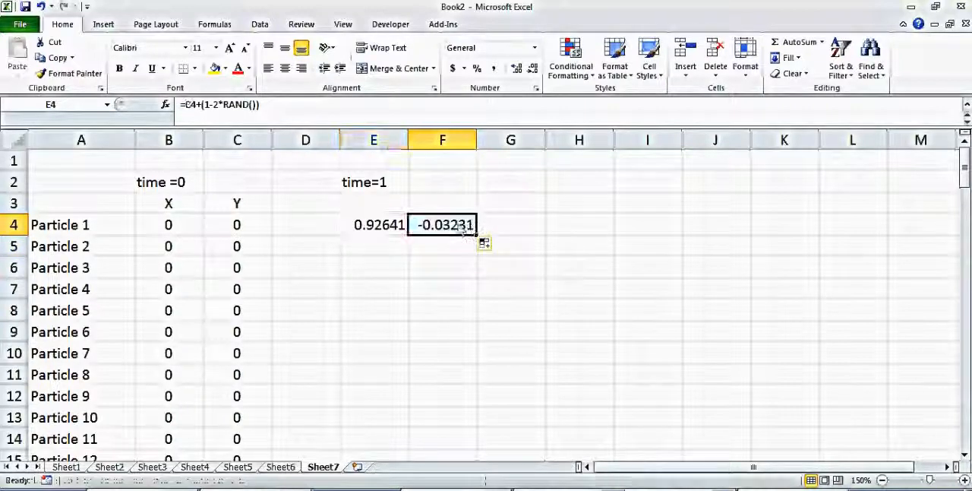
key("F2")
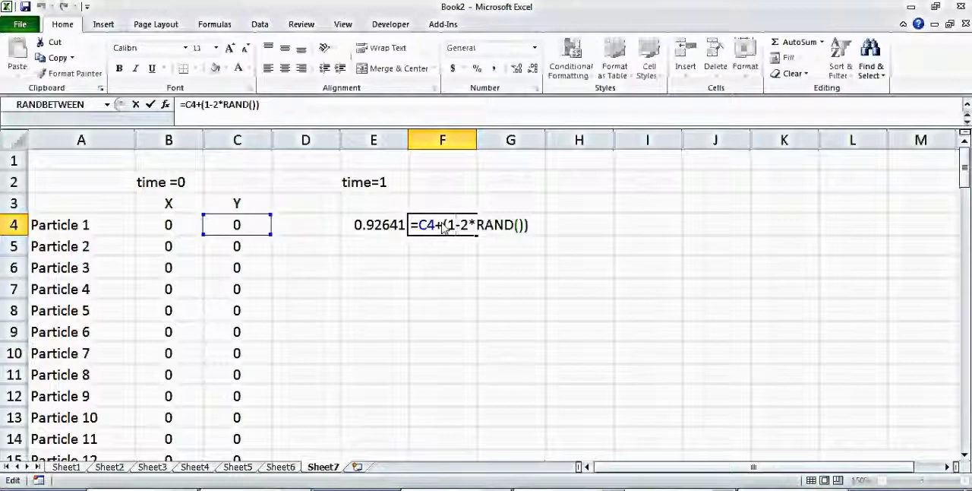
key("Return")
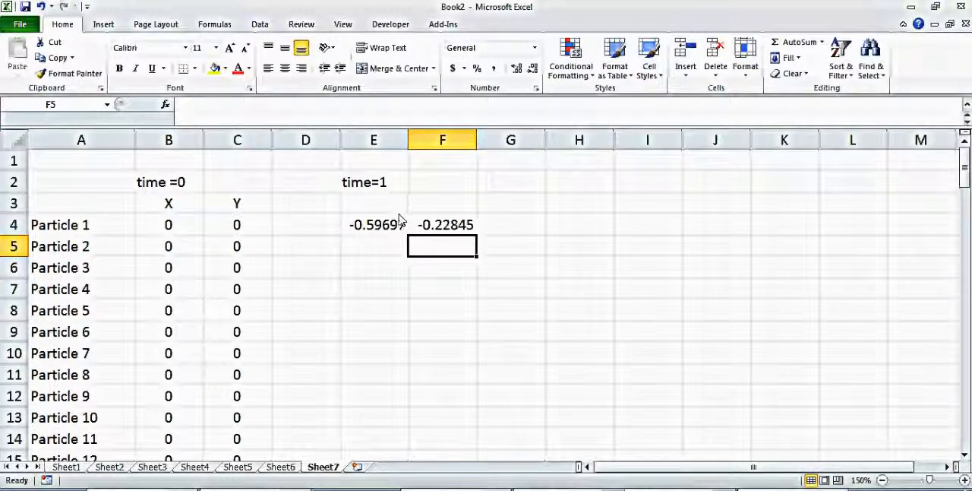
left_click_drag(384, 225, 443, 430)
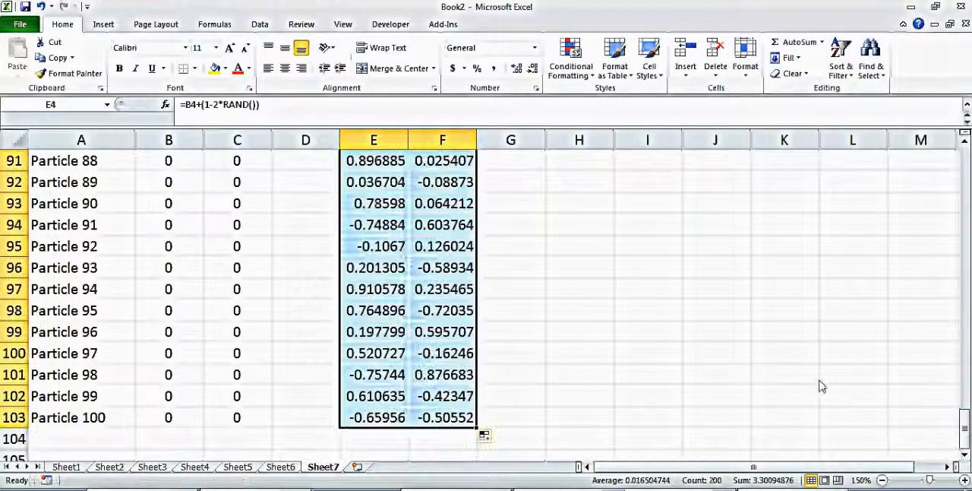
Copy the time=1 columns E:F into columns H:I and change the label in H2 to time=2.
left_click_drag(965, 436, 965, 164)
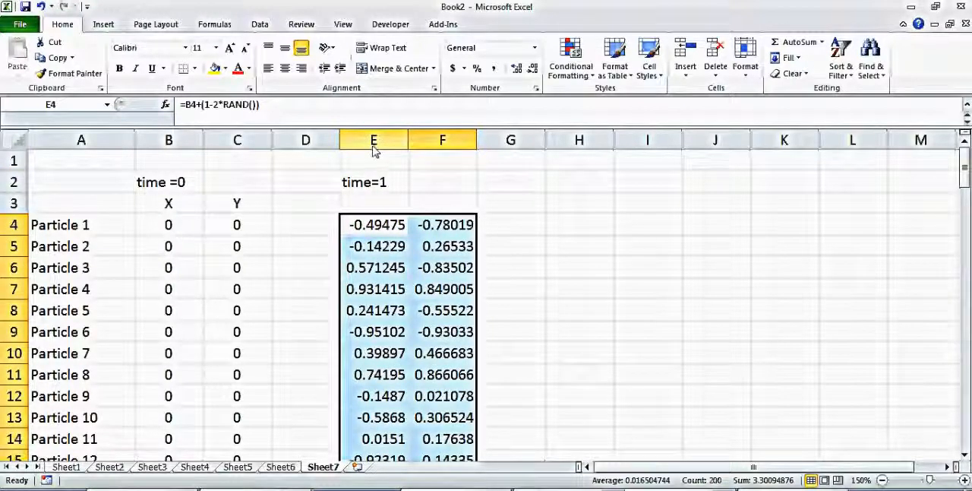
left_click_drag(372, 146, 428, 150)
key("ctrl+c")
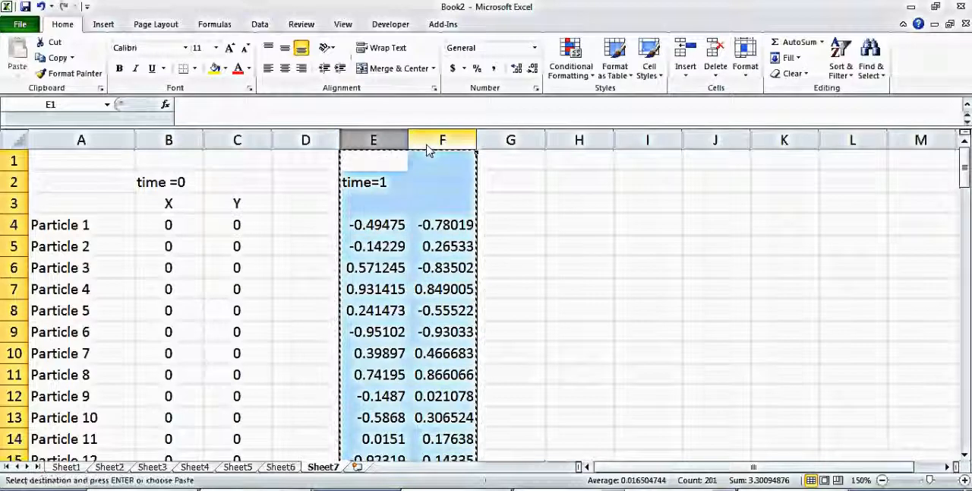
left_click(577, 146)
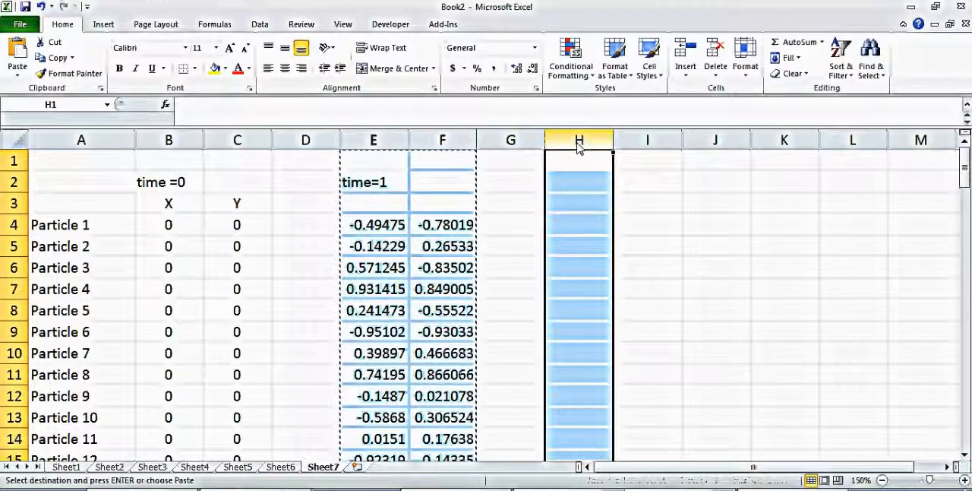
key("ctrl+v")
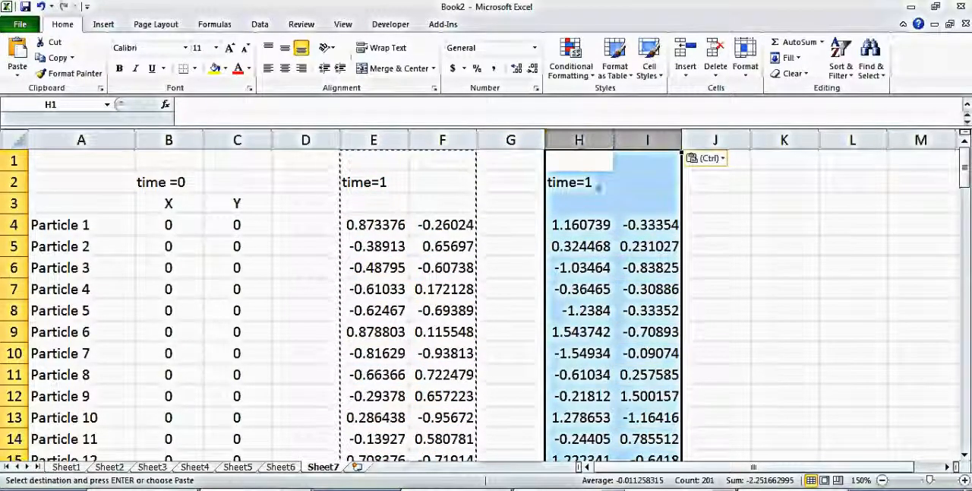
double_click(591, 183)
key("BackSpace")
type("2")
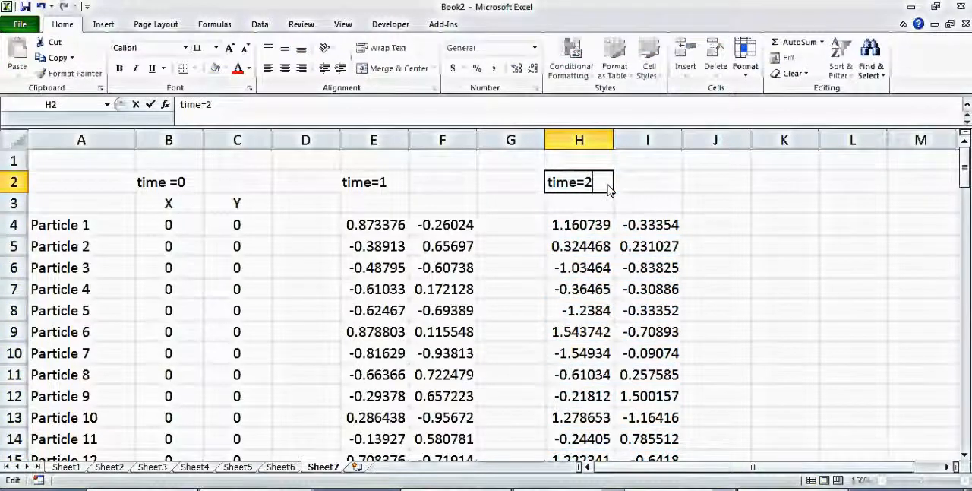
key("Return")
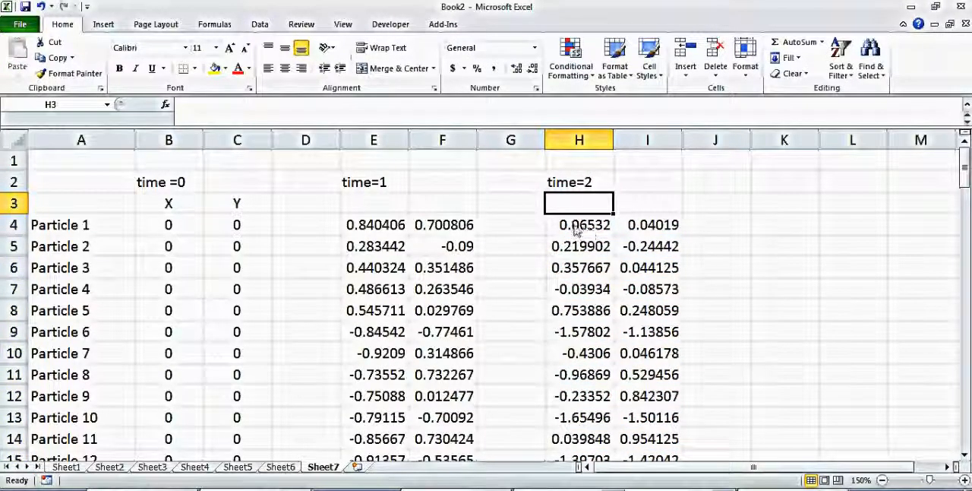
Examine the formulas in E4 and H4 to check that each time step builds on the previous position.
double_click(389, 233)
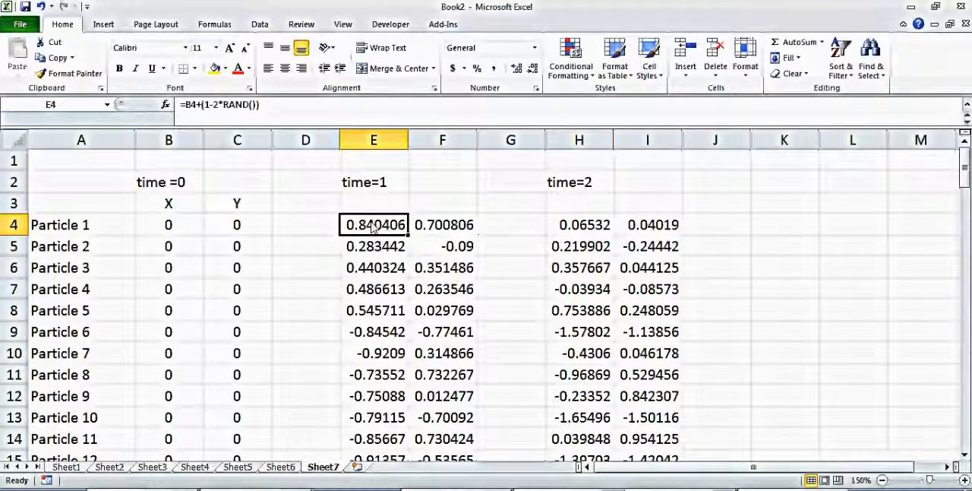
key("Return")
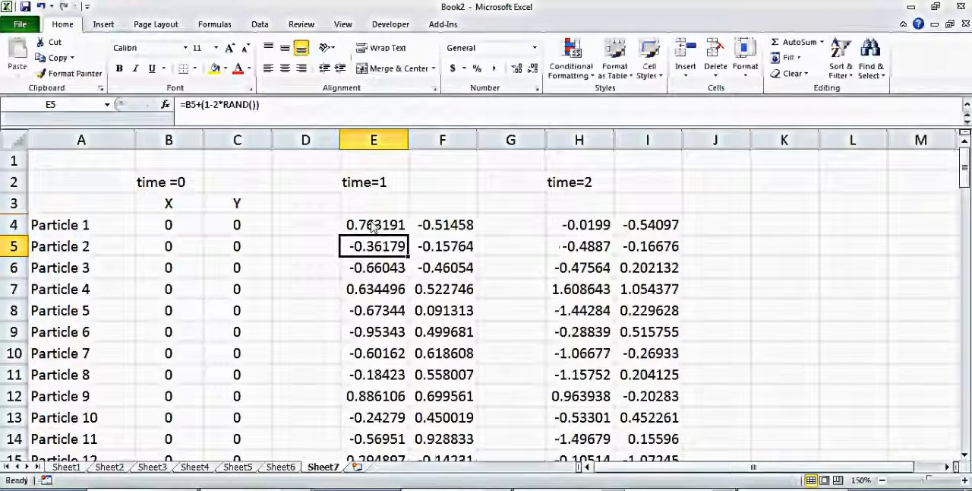
left_click(597, 229)
double_click(598, 229)
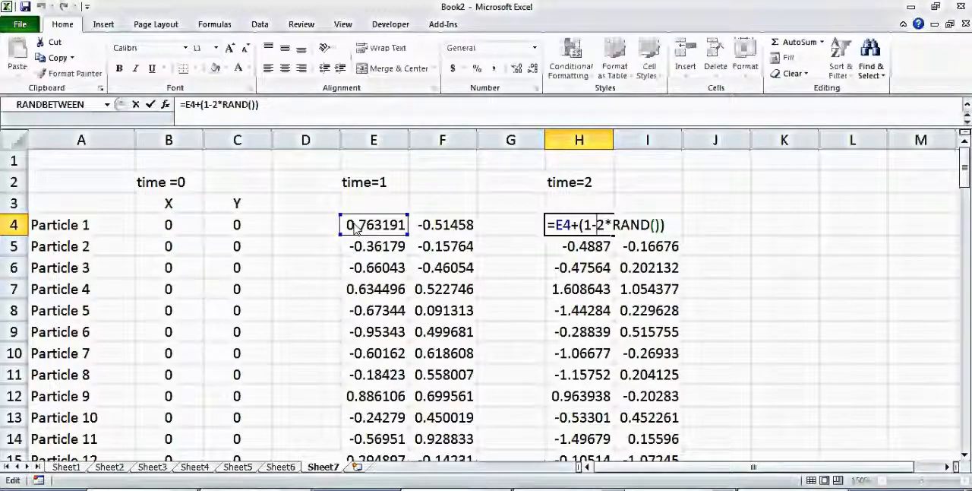
key("Return")
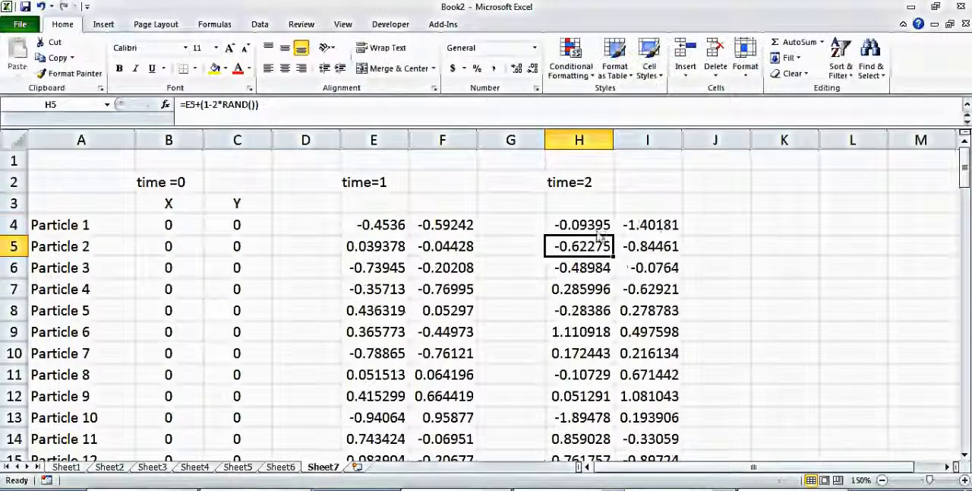
left_click(599, 233)
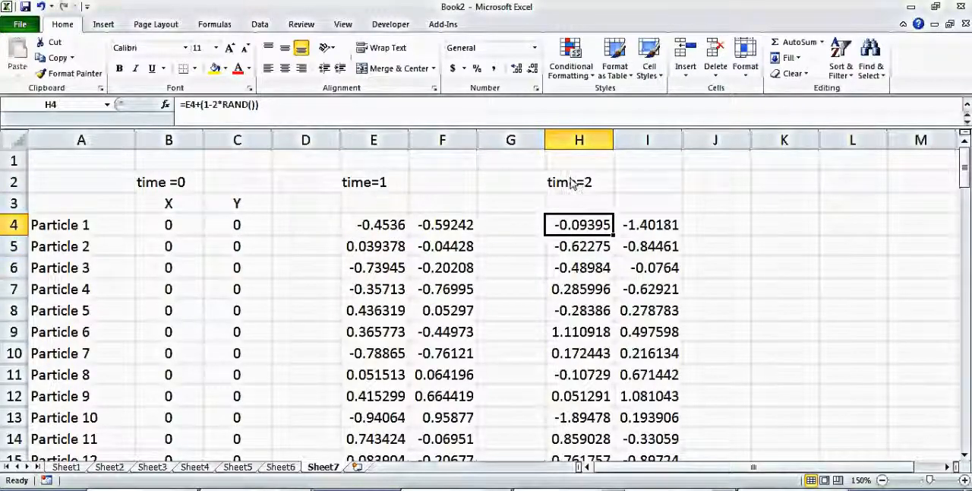
Copy the time=2 columns H:I into columns K:L to add another time step.
left_click_drag(592, 141, 662, 140)
key("ctrl+c")
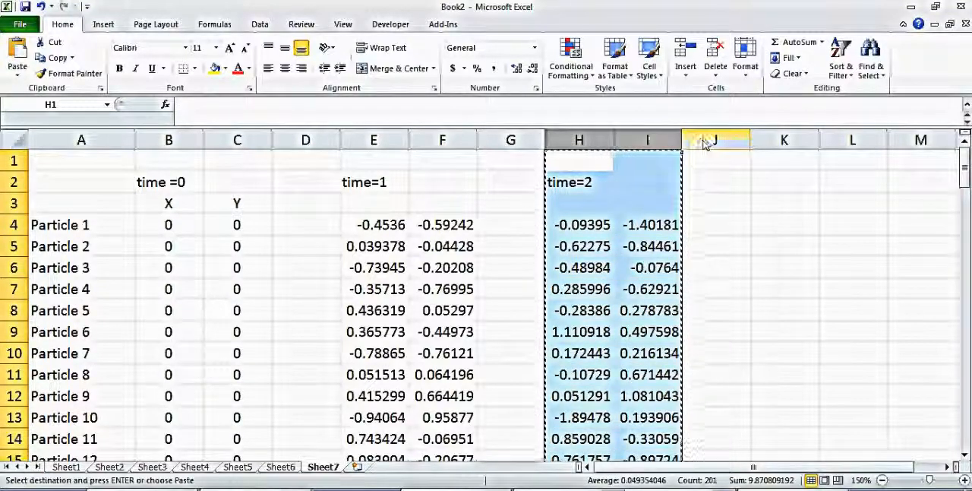
left_click(771, 142)
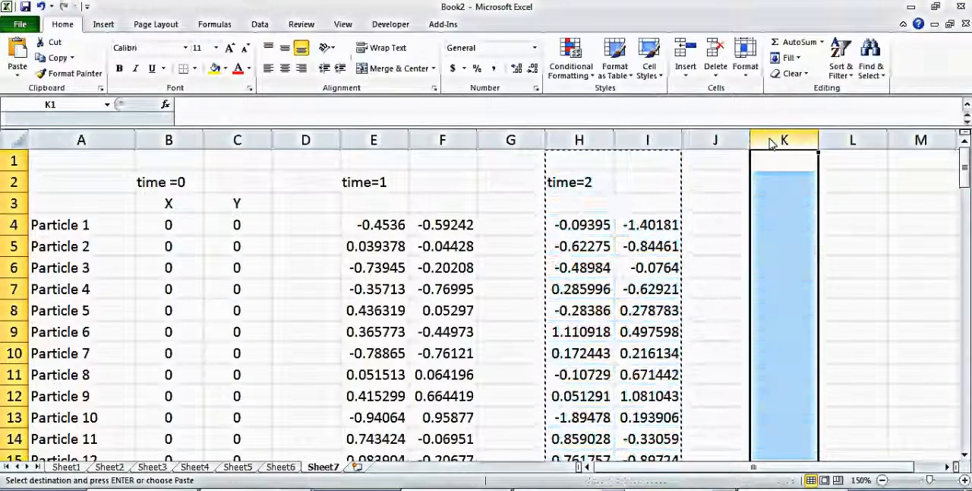
key("ctrl+v")
left_click(919, 230)
key("Right")
key("Right")
key("Right")
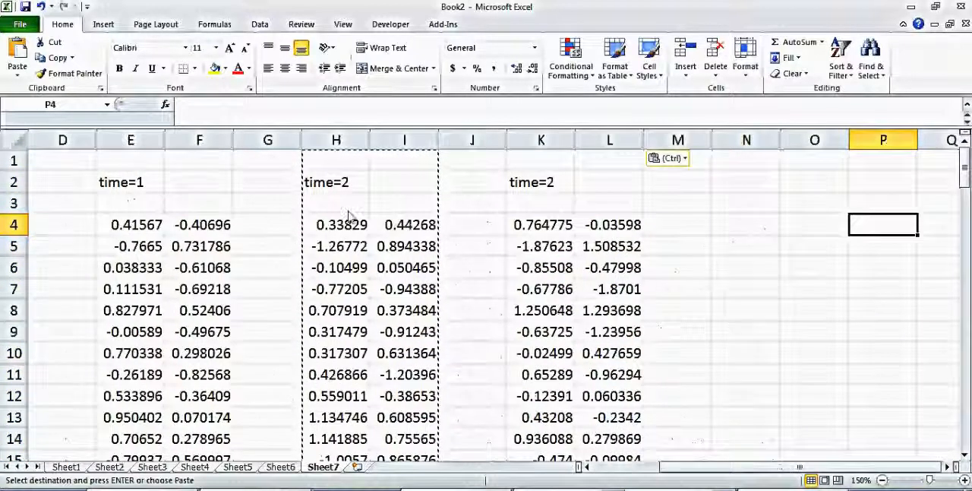
Change the label in K2 to time=3.
double_click(561, 185)
key("BackSpace")
type("3")
key("Return")
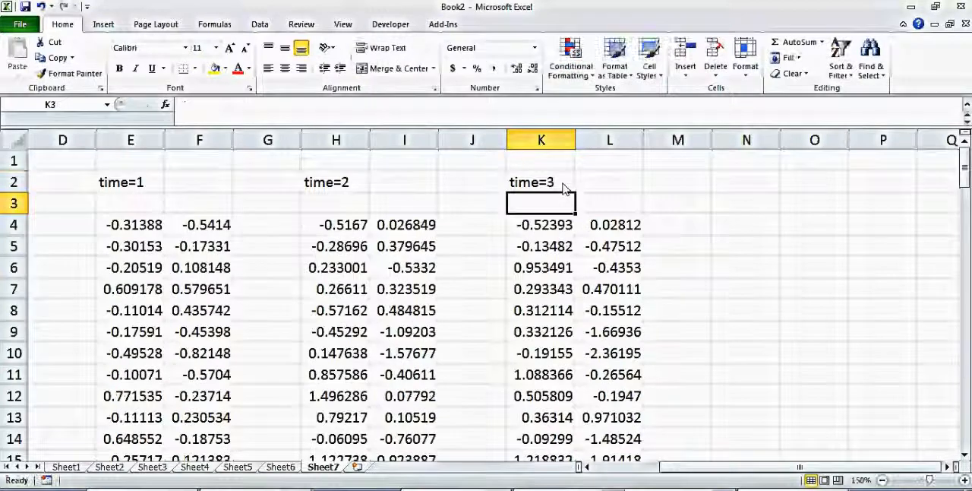
Clear the time=3 label in K2 and copy columns K:L into columns N:O and Q:R.
left_click(552, 185)
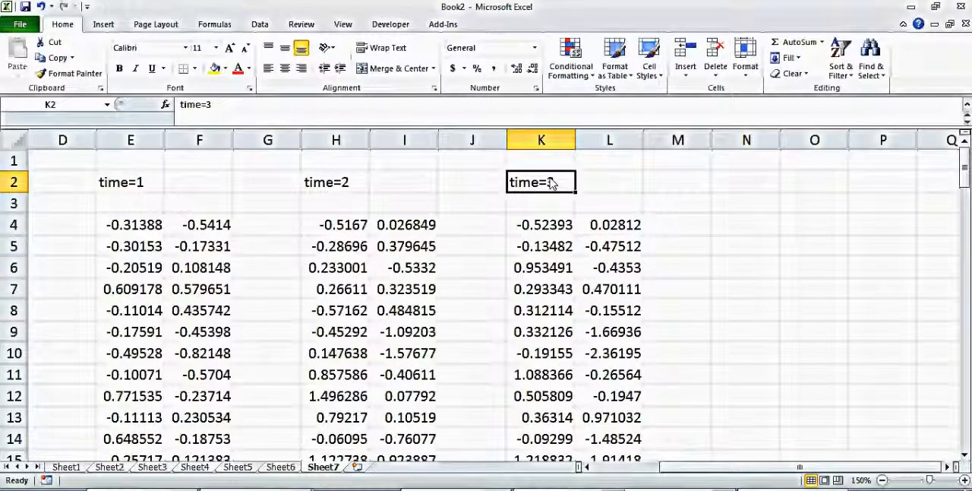
key("Delete")
left_click_drag(541, 141, 608, 142)
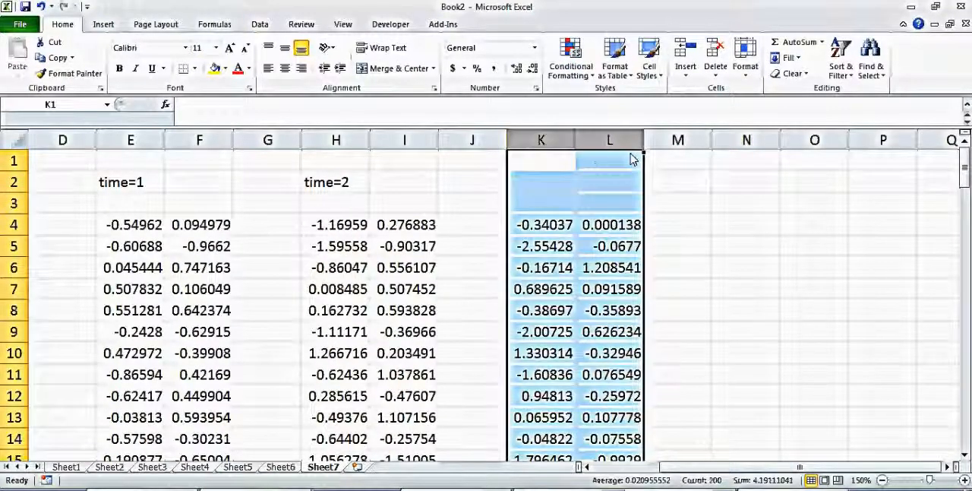
key("ctrl+c")
key("Right")
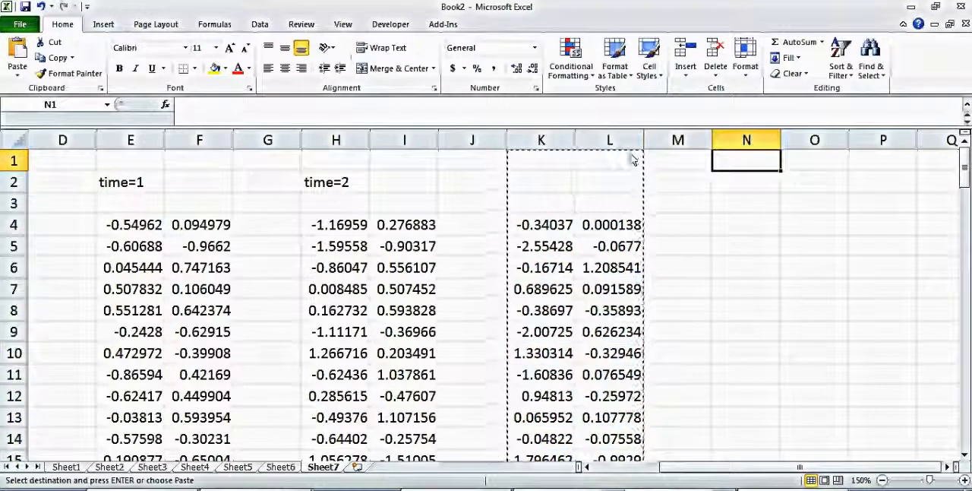
key("ctrl+v")
key("Right")
key("Right")
key("Right")
key("ctrl+Right")
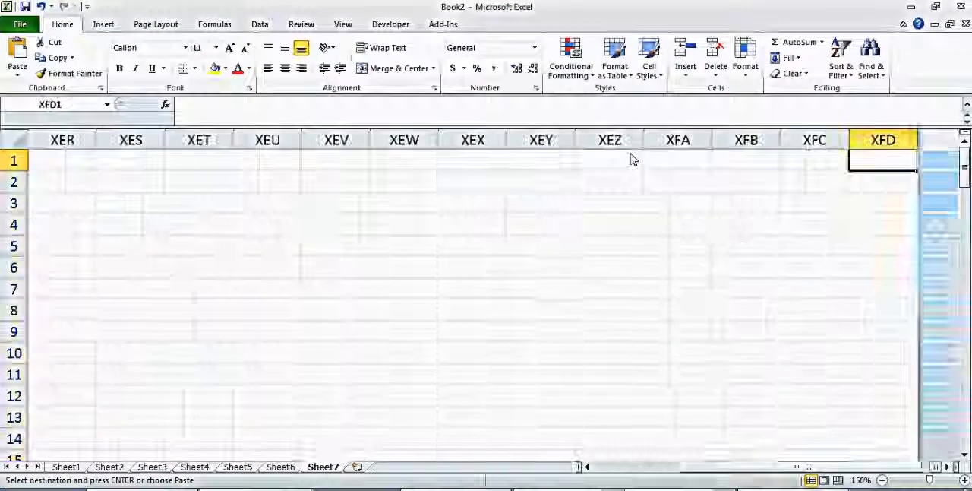
key("Left")
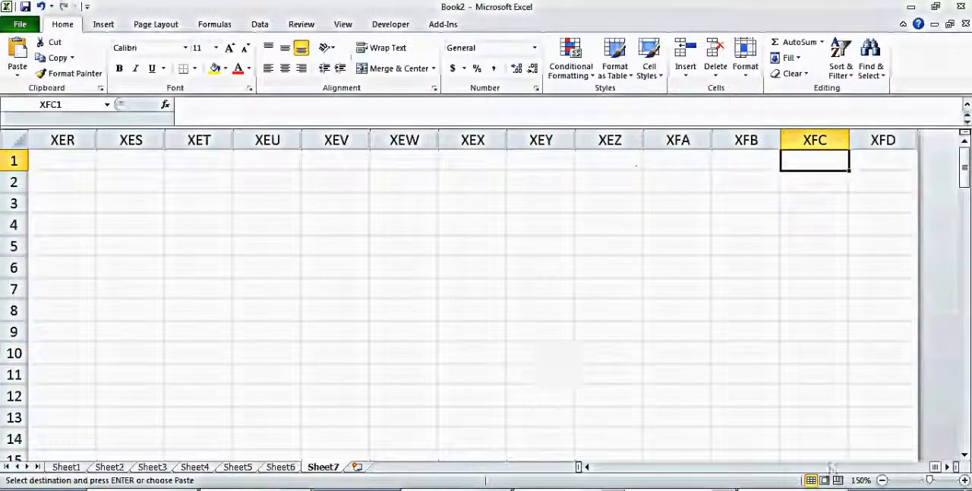
left_click_drag(938, 467, 600, 467)
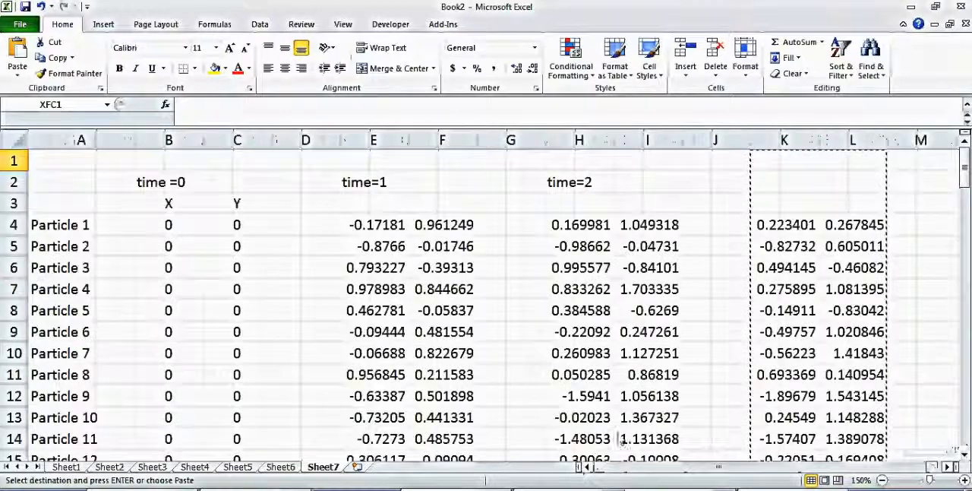
Paste the copied time-step columns into T:U and W:X, leaving one blank column between each pair.
left_click(800, 336)
key("Right")
key("Right")
key("Right")
key("Right")
key("Right")
key("Right")
key("Right")
key("Right")
key("Right")
key("Right")
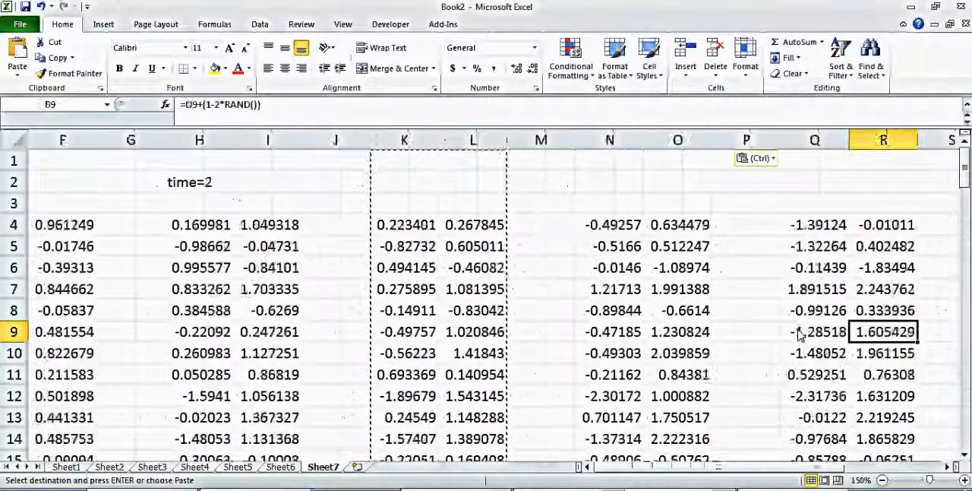
key("Right")
key("Right")
key("Right")
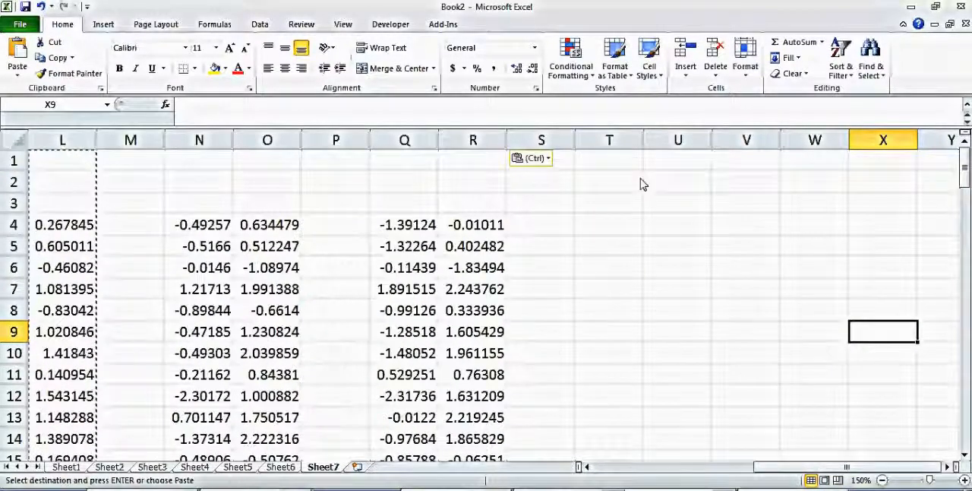
left_click(633, 150)
key("ctrl+v")
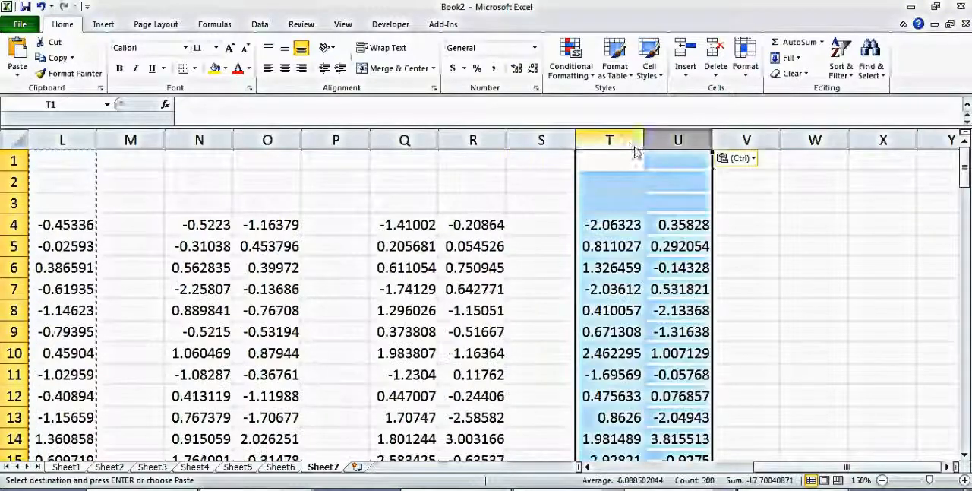
left_click(810, 145)
key("ctrl+v")
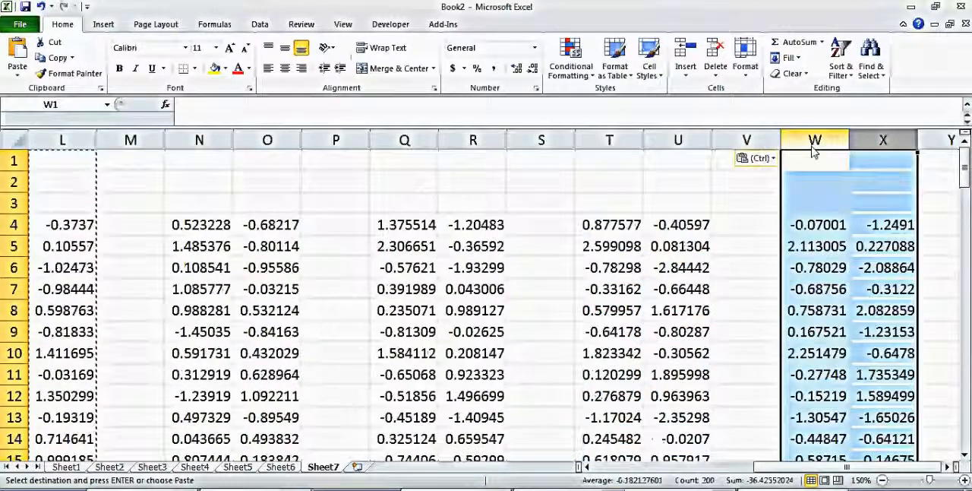
Add two more time steps by pasting the copied columns into Z:AA and AC:AD.
left_click(757, 272)
key("Right")
key("Right")
key("Right")
key("Right")
key("Right")
key("Right")
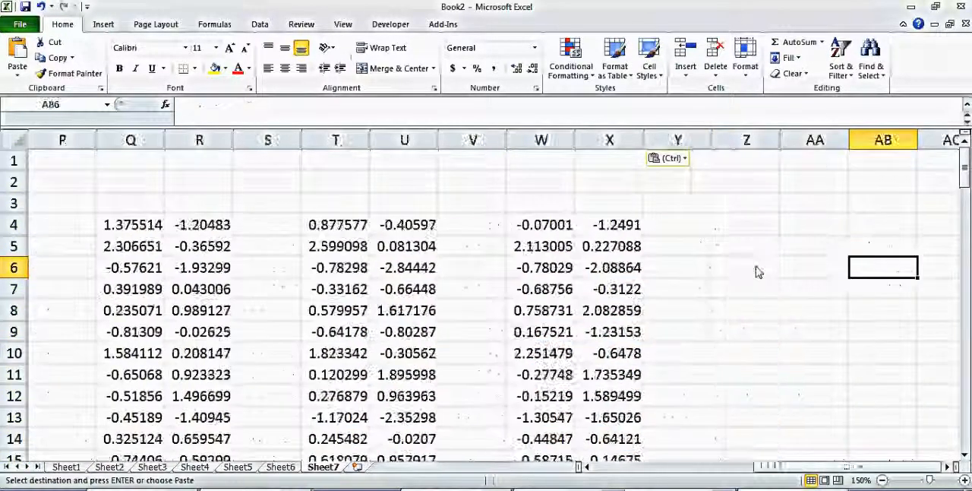
left_click(754, 149)
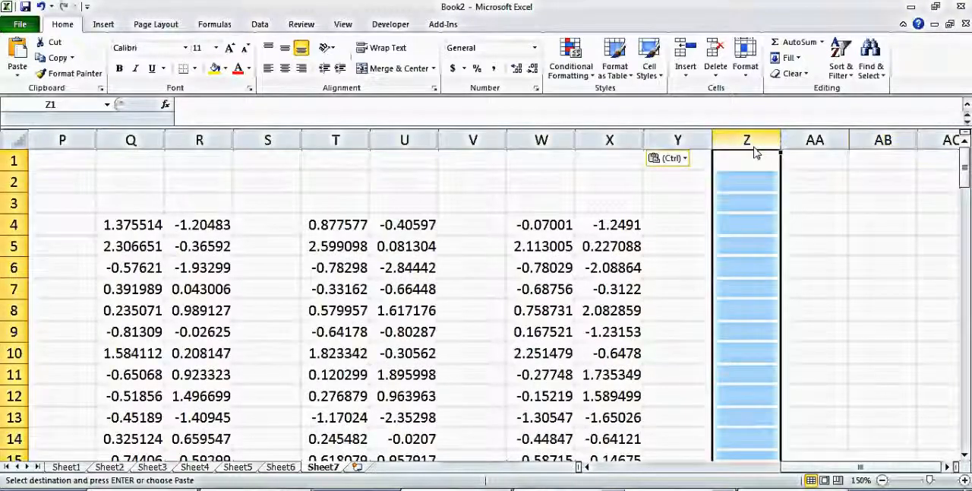
key("ctrl+v")
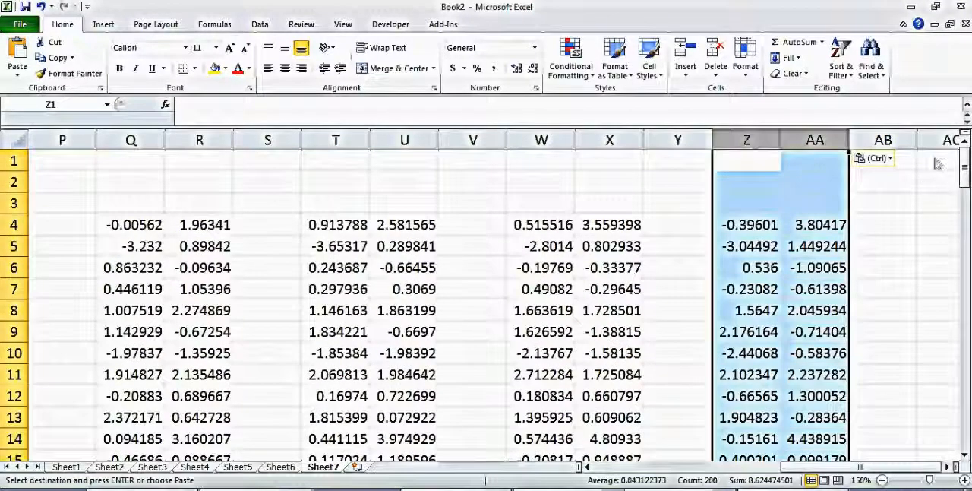
left_click(948, 144)
key("ctrl+v")
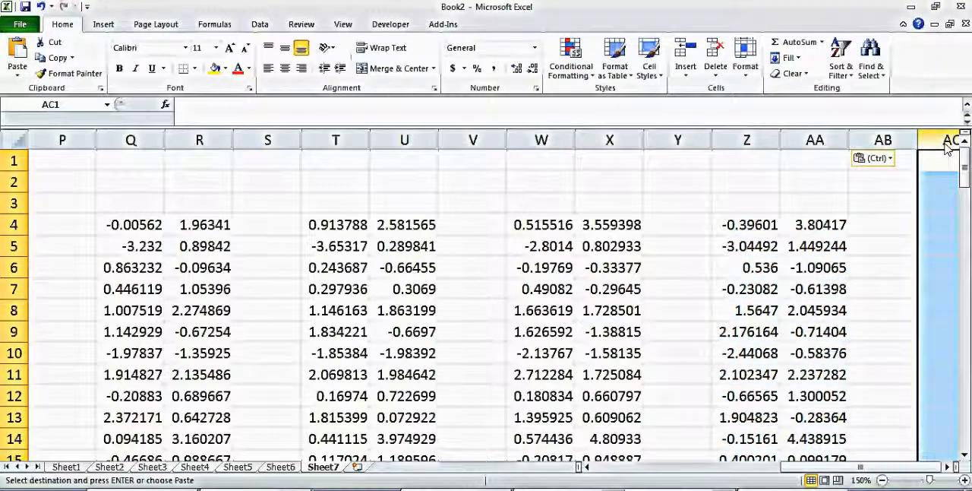
key("ctrl+v")
Add two further time steps by pasting the copied columns into AF:AG and AI:AJ.
left_click(679, 142)
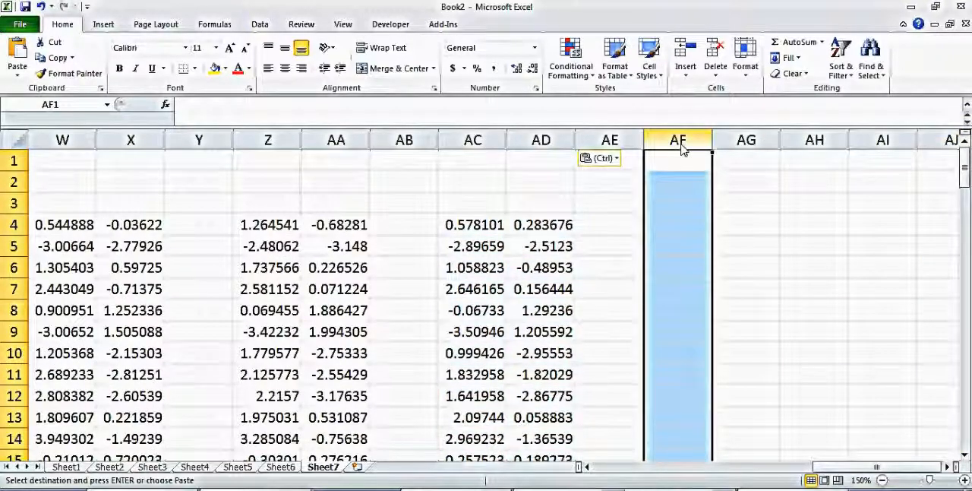
key("ctrl+v")
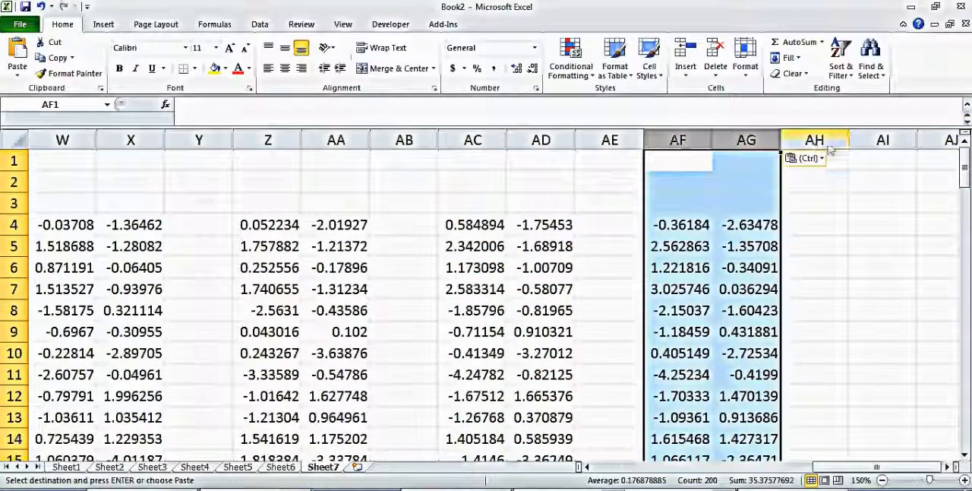
left_click(870, 144)
key("ctrl+v")
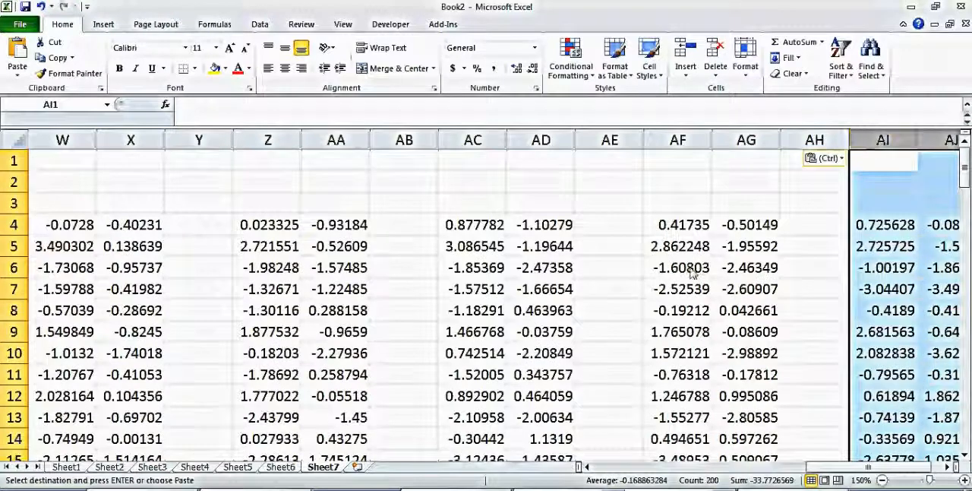
Review the particle positions across all the time-step columns from time=0 up to the last pasted pair.
key("Left")
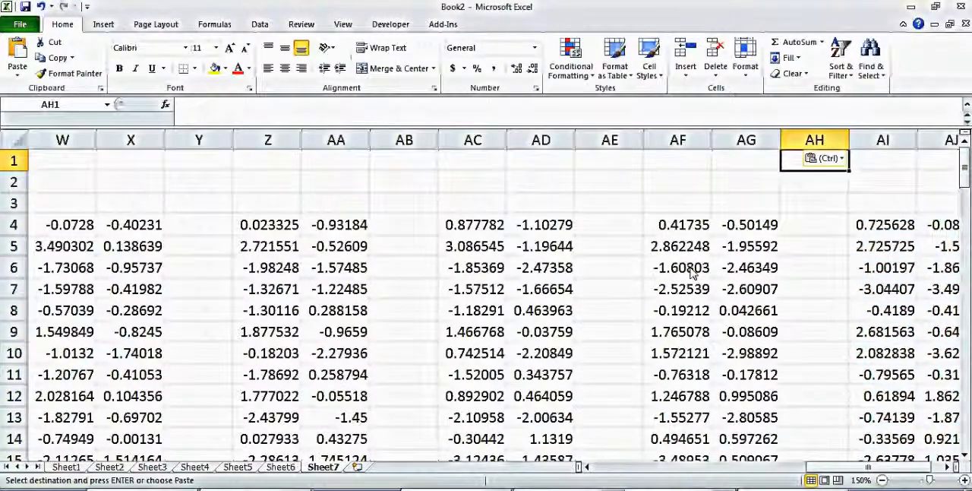
key("Left")
key("Left")
key("Left")
key("Left")
key("Left")
key("Left")
key("Left")
key("Left")
key("Left")
key("Left")
key("Left")
key("Left")
key("Left")
key("Left")
key("Left")
key("Left")
key("Left")
key("Left")
key("Left")
key("Left")
key("Left")
key("Left")
key("Left")
key("Left")
key("Left")
key("Left")
key("Left")
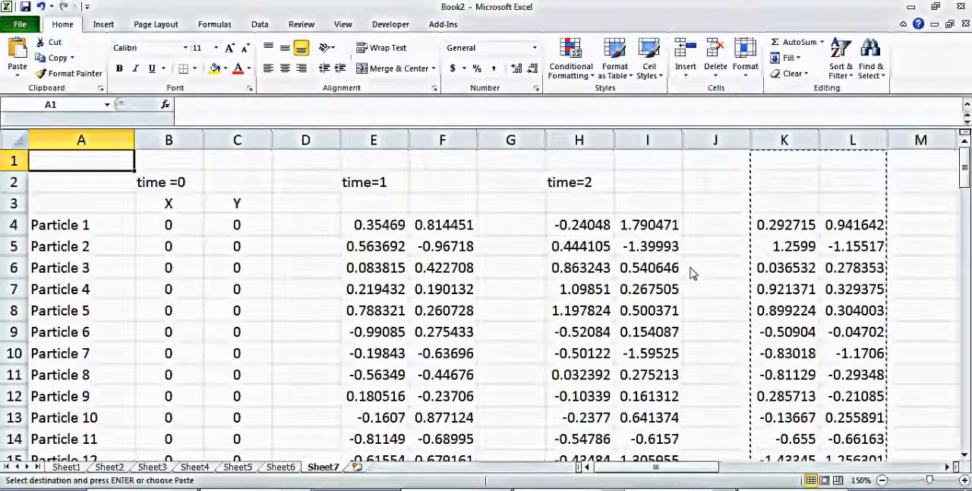
key("Right")
key("Right")
key("Right")
key("Right")
key("Right")
key("Right")
key("Right")
key("Right")
key("Right")
key("Right")
key("Right")
key("Right")
key("Right")
key("Right")
key("Right")
key("Right")
key("Right")
key("Right")
key("Right")
key("Right")
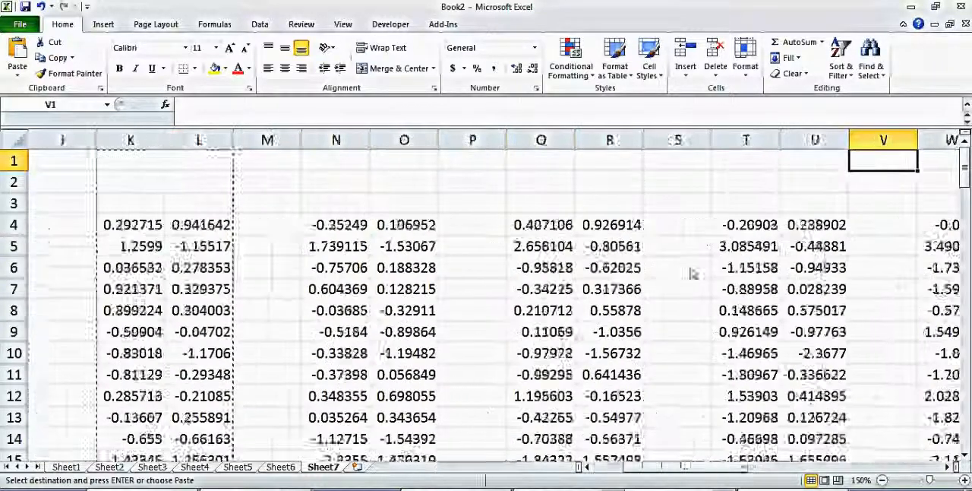
key("Right")
key("Right")
key("Right")
key("Right")
key("Right")
key("Right")
key("Right")
key("Right")
key("Right")
key("Right")
key("Left")
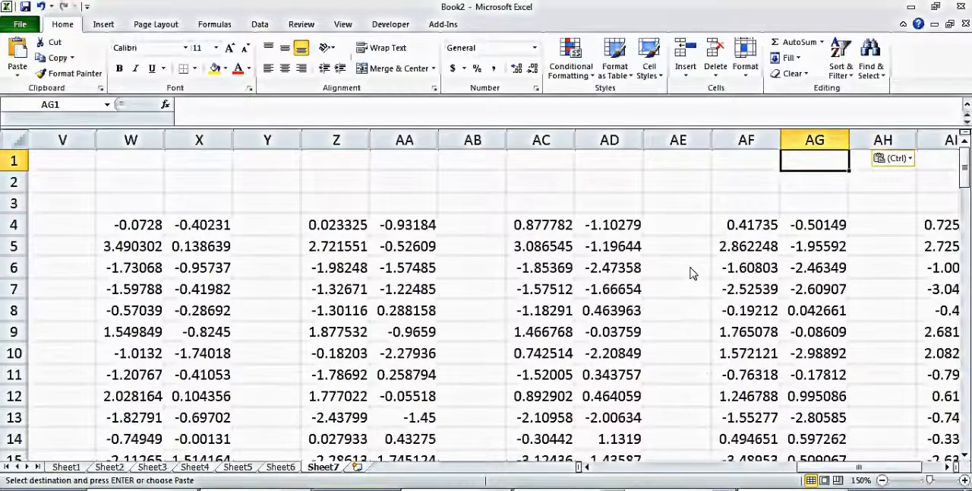
key("Left")
key("Left")
key("Left")
key("Left")
key("Left")
key("Left")
key("Left")
key("Left")
key("Left")
key("Left")
key("Left")
key("Left")
key("Left")
key("Left")
key("Left")
key("Left")
key("Left")
key("Left")
key("Left")
key("Left")
key("Left")
key("Left")
key("Left")
key("Left")
key("Left")
key("Left")
key("Left")
key("Left")
key("Left")
key("Left")
key("Left")
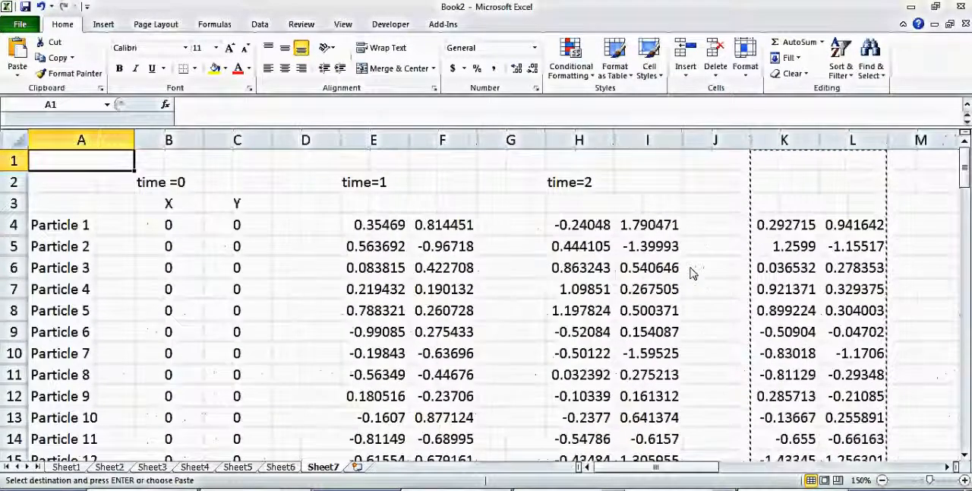
Insert a markers-only scatter chart of columns B:C, shrink it and place it beneath the time =0 label.
left_click_drag(169, 147, 224, 154)
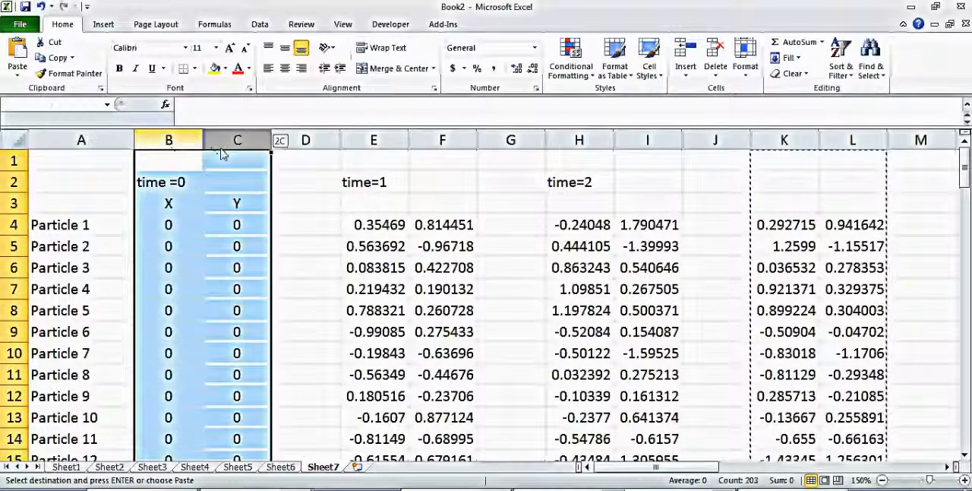
left_click(104, 25)
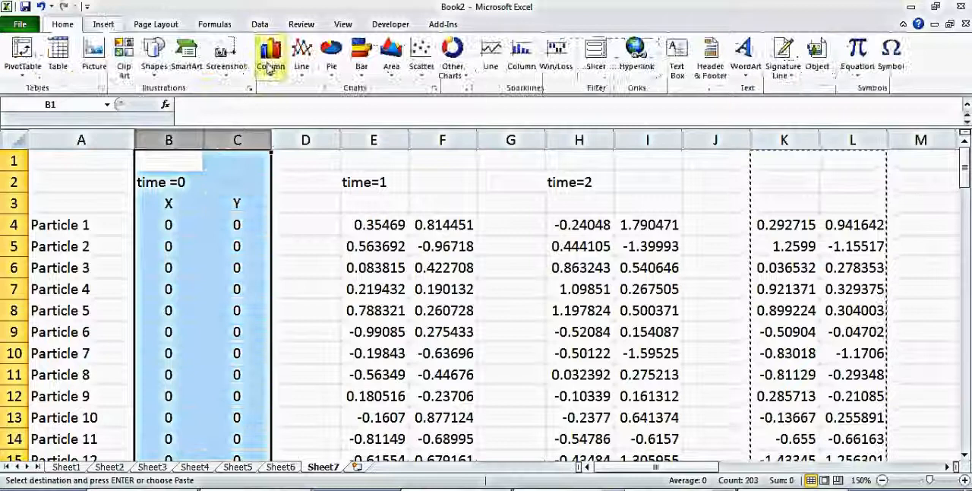
left_click(421, 59)
left_click(430, 115)
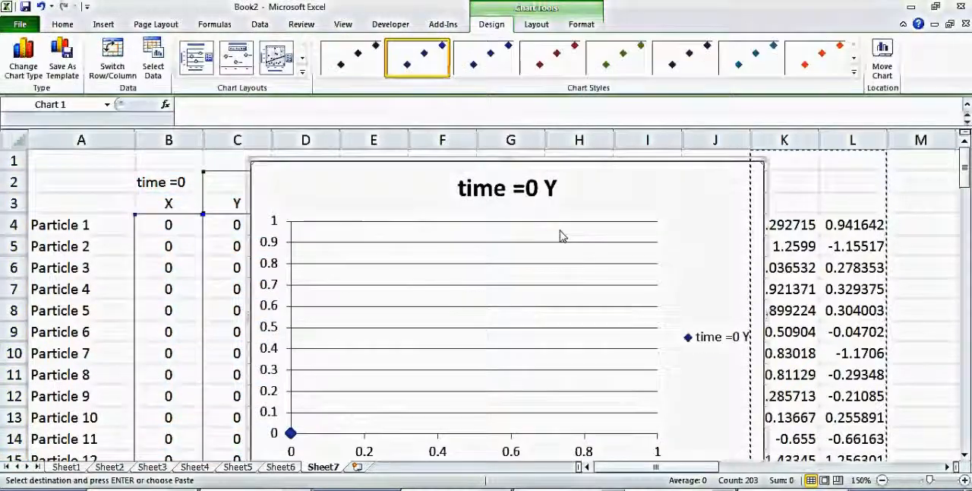
left_click_drag(758, 164, 499, 307)
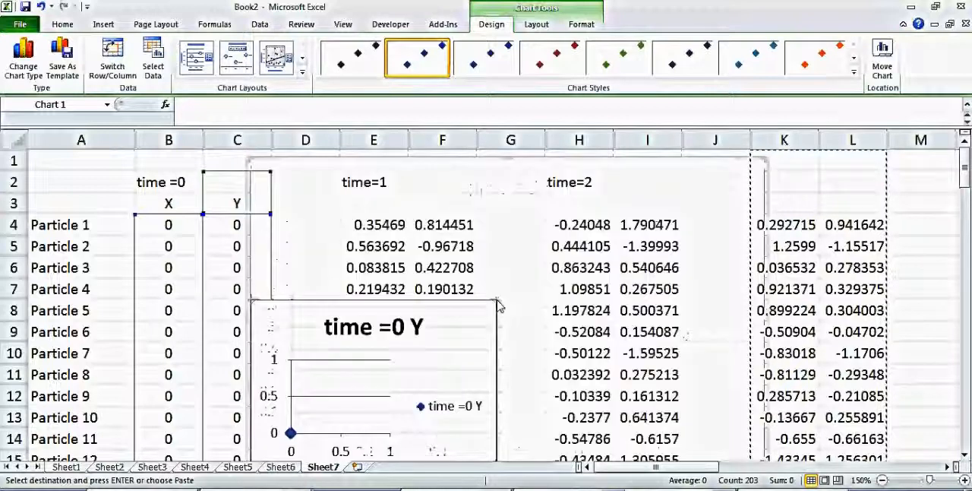
left_click_drag(402, 326, 288, 217)
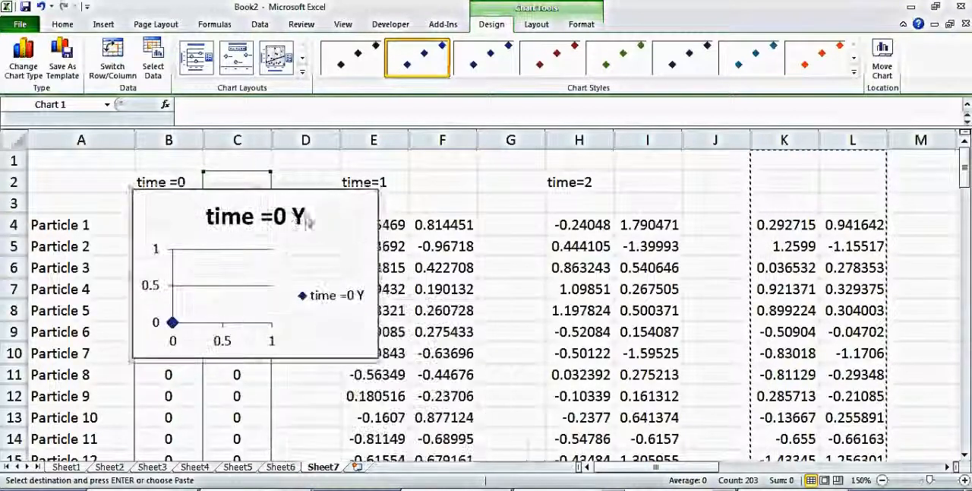
Remove the title and the legend from the time =0 scatter chart.
left_click(288, 216)
key("Delete")
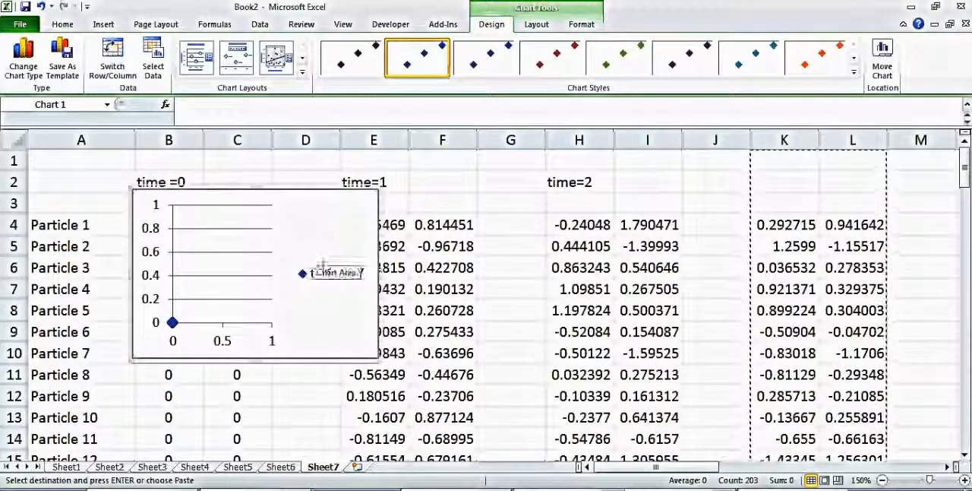
left_click(338, 282)
key("Delete")
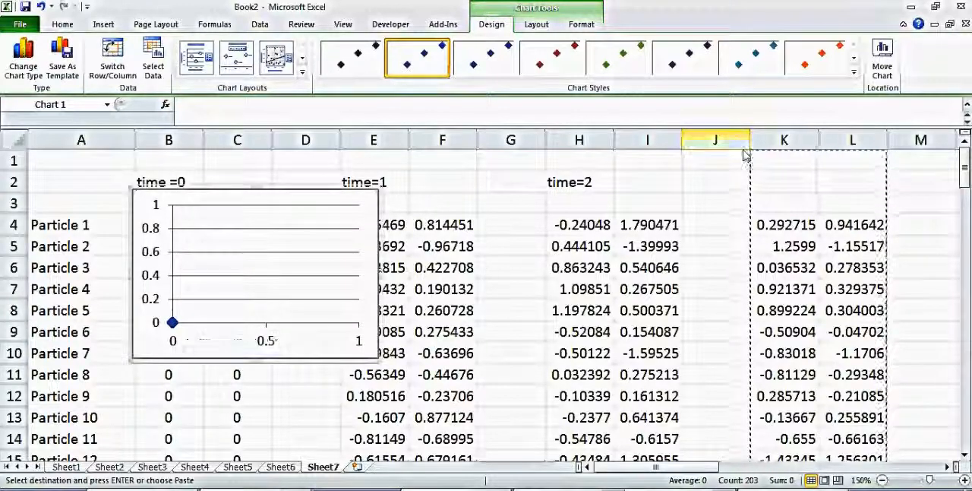
Insert a markers-only scatter chart of columns K:L, shrink it and place it directly beside the time =0 chart.
left_click_drag(787, 152, 851, 150)
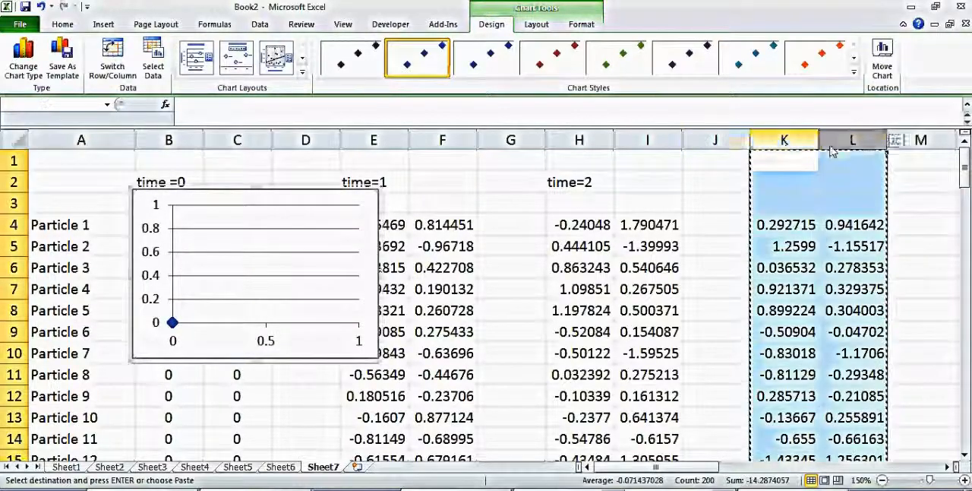
left_click(103, 24)
left_click(425, 61)
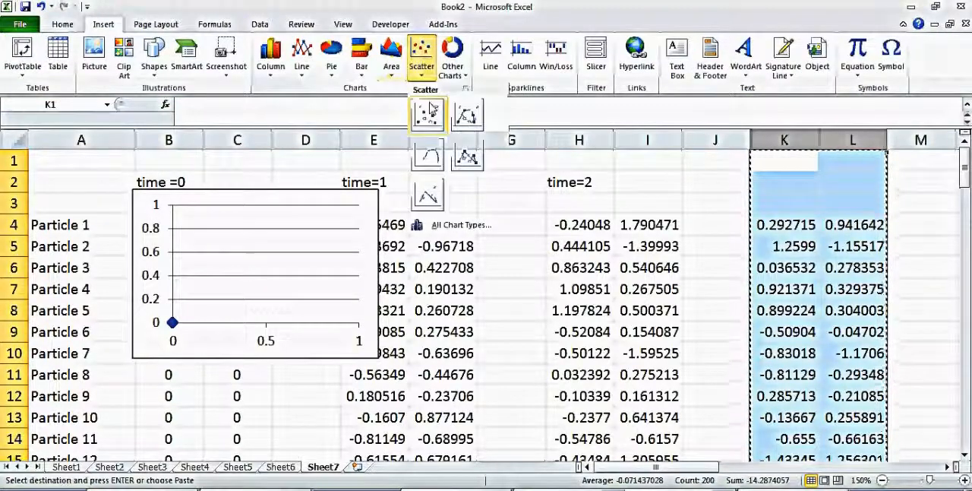
left_click(431, 108)
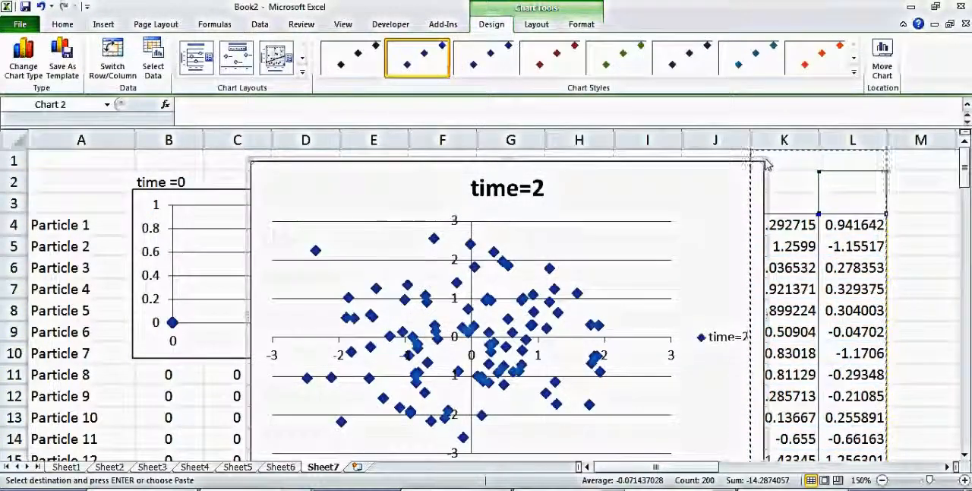
left_click_drag(767, 167, 445, 330)
left_click_drag(388, 336, 516, 193)
Delete the title of the K:L scatter chart and enlarge the chart to match the time =0 chart's height.
left_click(509, 213)
key("Delete")
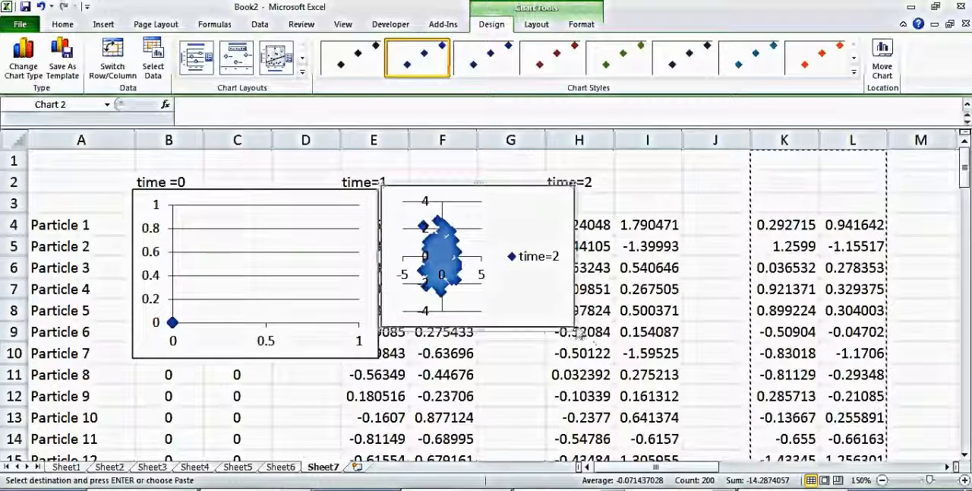
left_click_drag(576, 330, 604, 361)
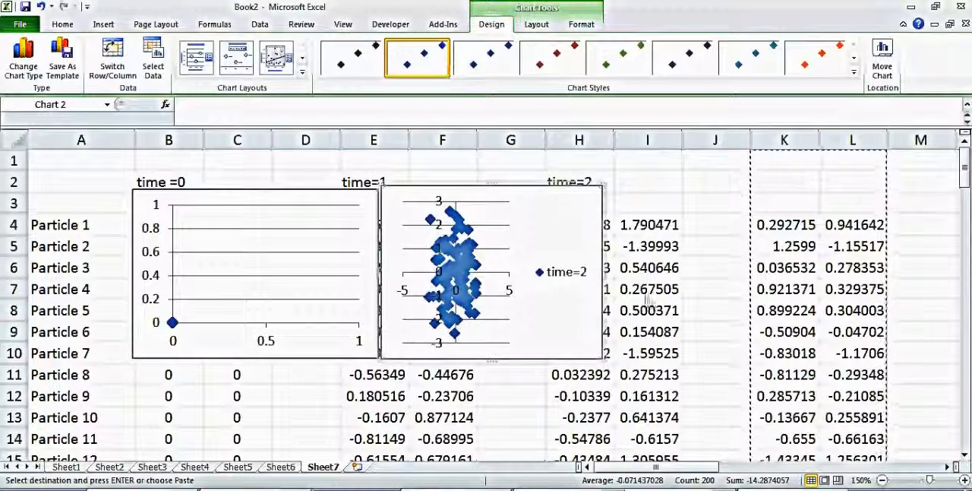
Insert a markers-only scatter chart of columns Q:R.
left_click(861, 220)
key("Right")
key("Right")
key("Right")
key("Right")
key("Right")
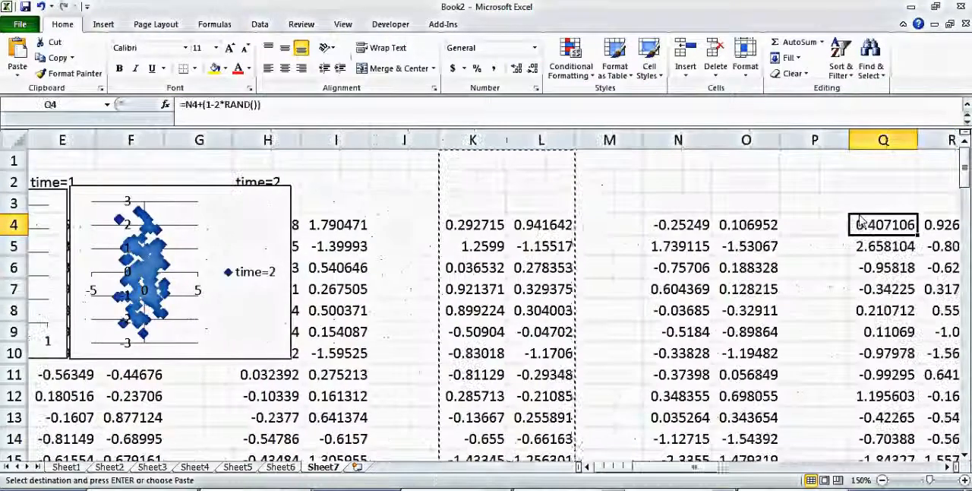
key("Right")
key("Right")
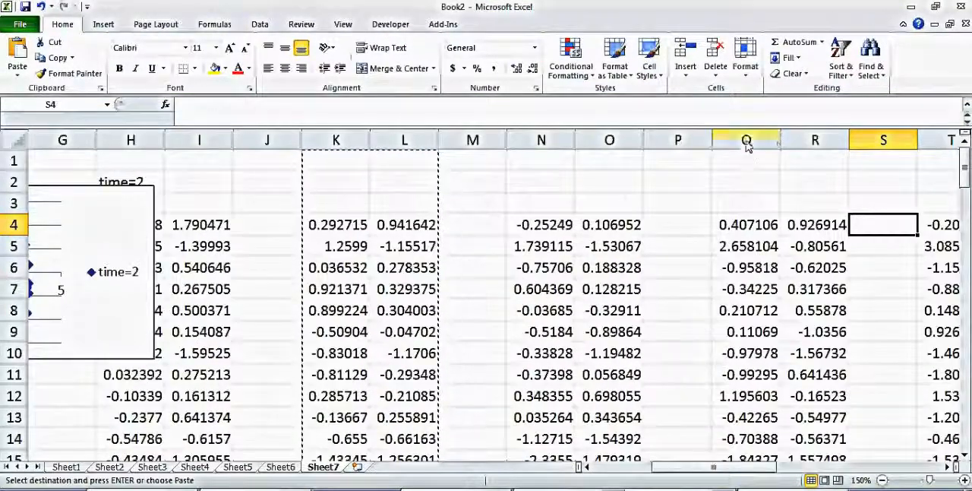
left_click_drag(747, 140, 820, 148)
left_click(103, 24)
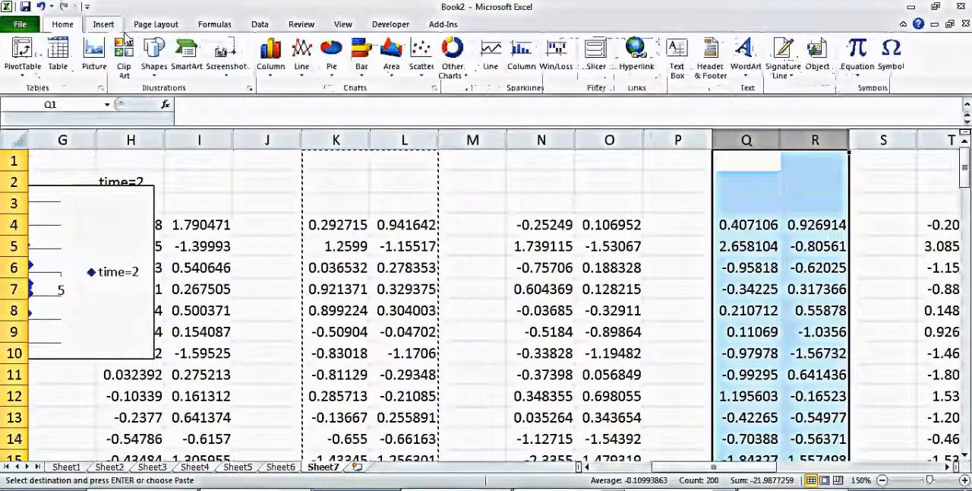
left_click(433, 59)
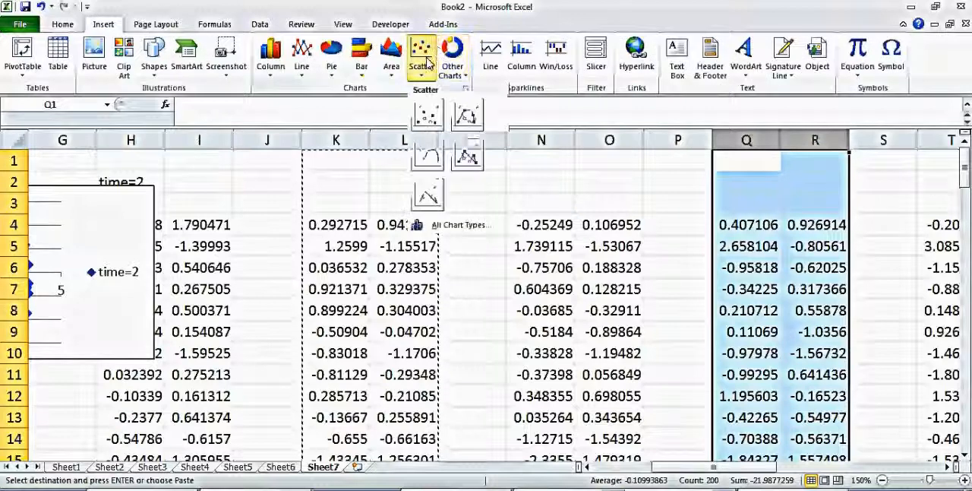
left_click(430, 113)
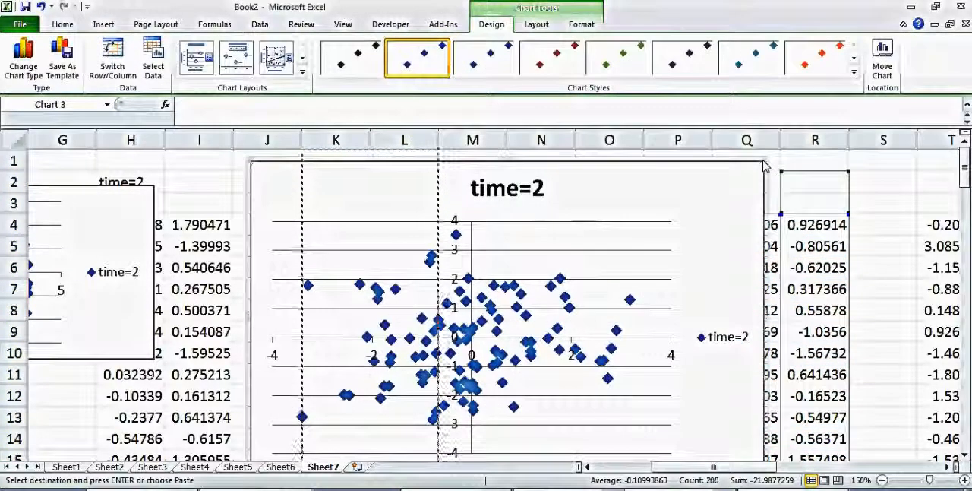
Shrink the Q:R scatter chart and place it directly beside the K:L chart.
left_click_drag(765, 161, 496, 275)
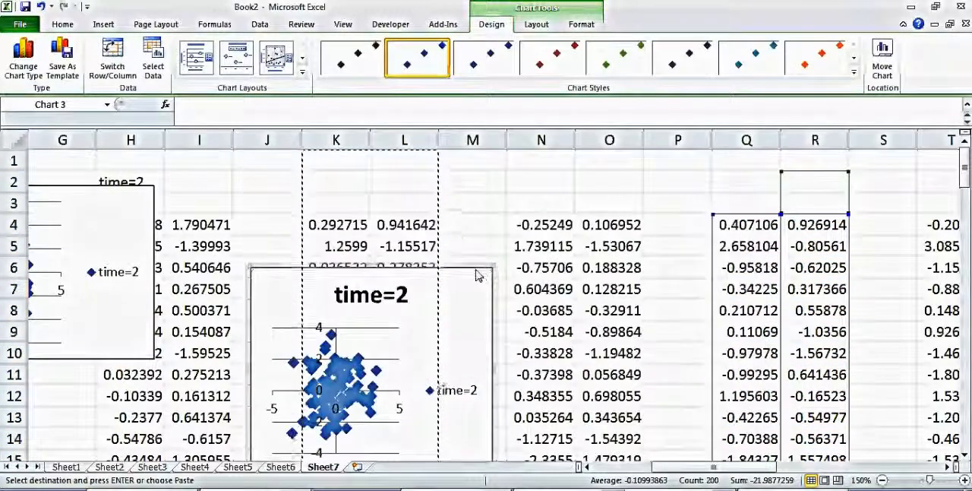
left_click_drag(454, 274, 359, 191)
key("Escape")
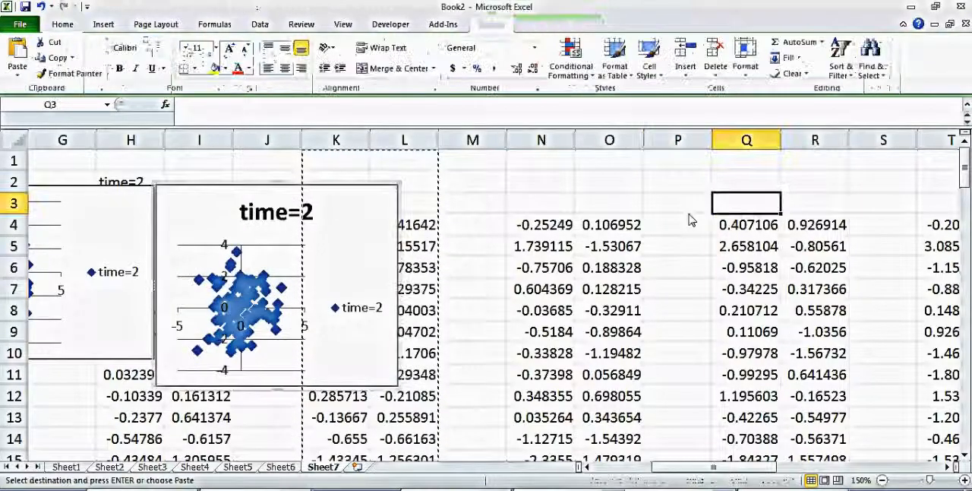
Insert a markers-only scatter chart of columns AI:AJ, shrink it and place it beside the Q:R chart.
key("Right")
key("Right")
key("Right")
key("Right")
key("Right")
key("Right")
key("Right")
key("Right")
key("Right")
key("Right")
key("Right")
key("Right")
key("Right")
key("Right")
key("Right")
key("Right")
key("Right")
key("Right")
key("Right")
key("Right")
key("Right")
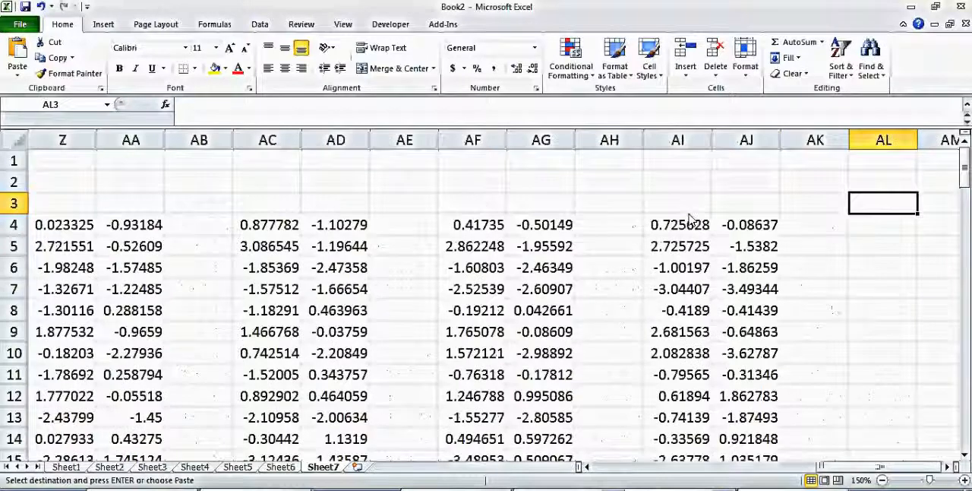
left_click_drag(677, 141, 747, 141)
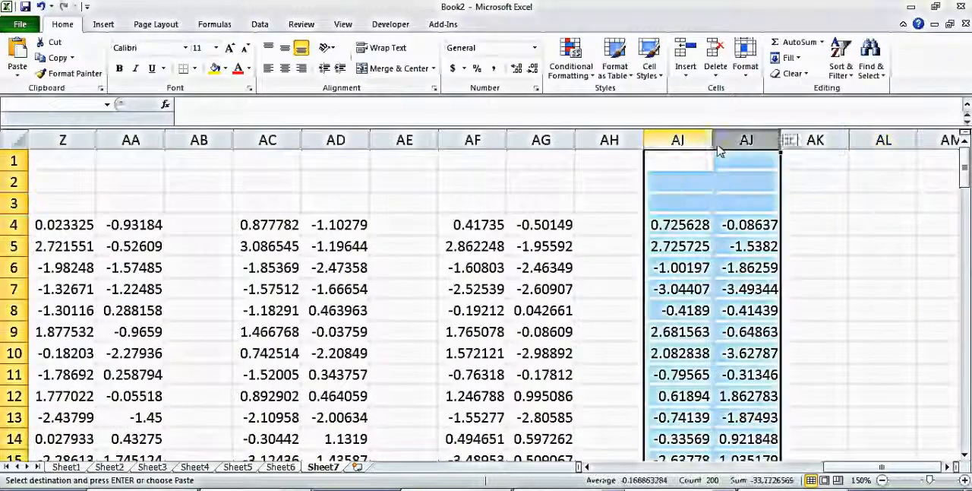
left_click(108, 25)
left_click(422, 53)
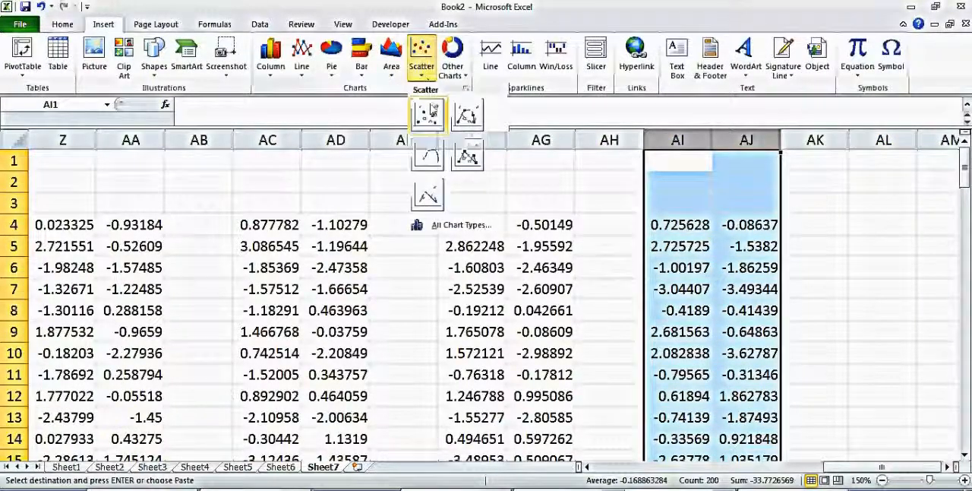
left_click(427, 108)
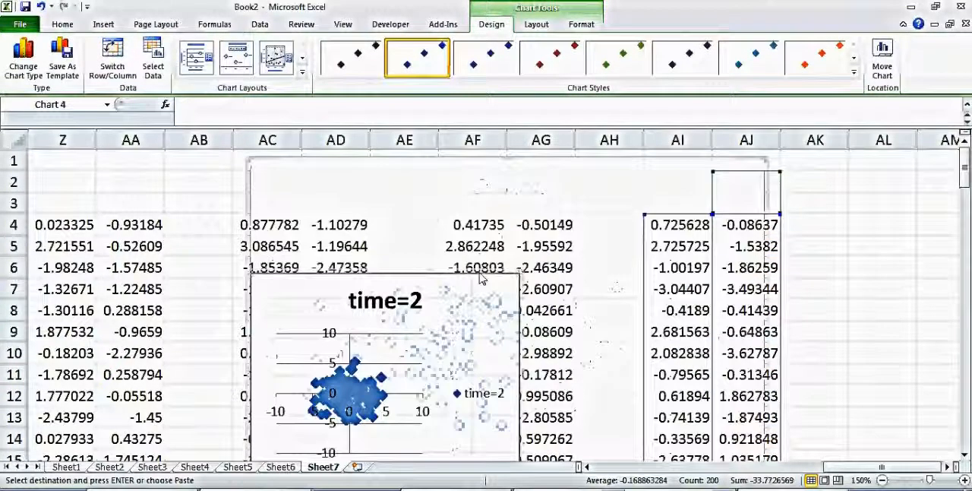
left_click_drag(480, 283, 912, 200)
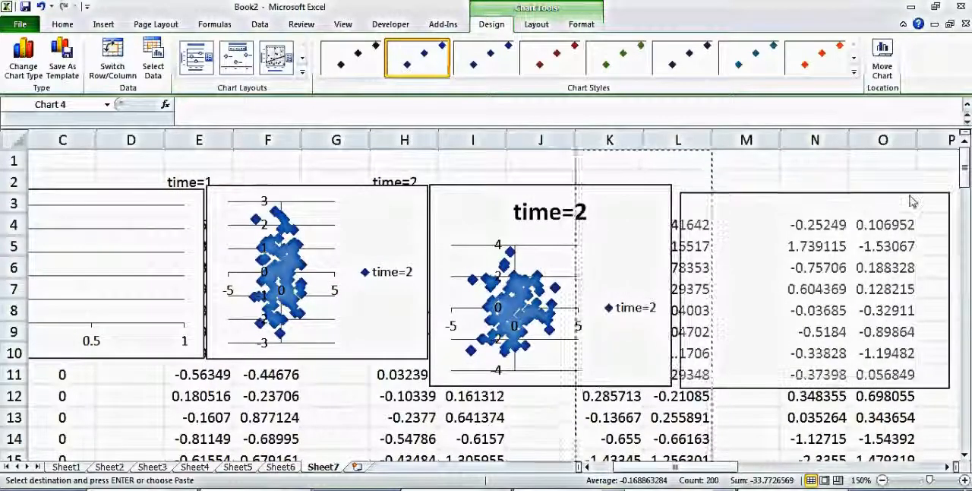
Delete the legend of the Q:R scatter chart and shift the time =0 chart slightly down and to the right.
left_click(648, 313)
key("Delete")
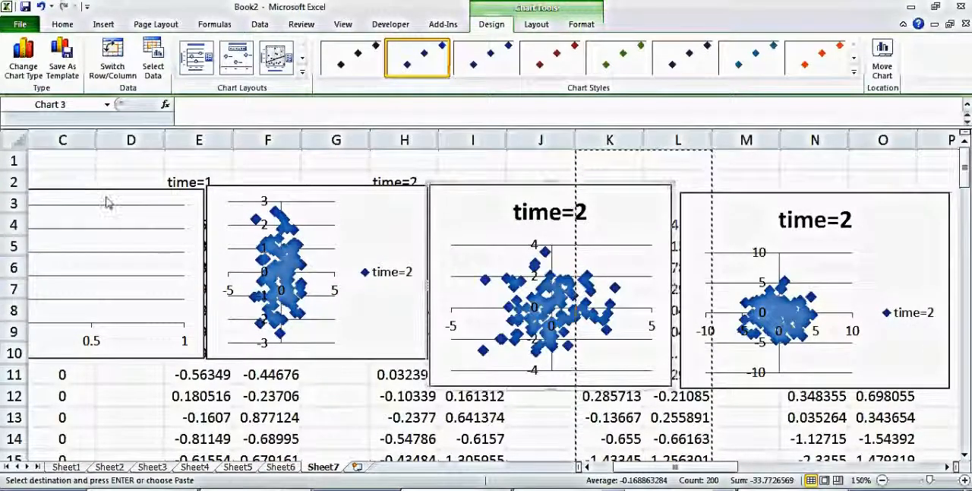
left_click_drag(108, 195, 215, 222)
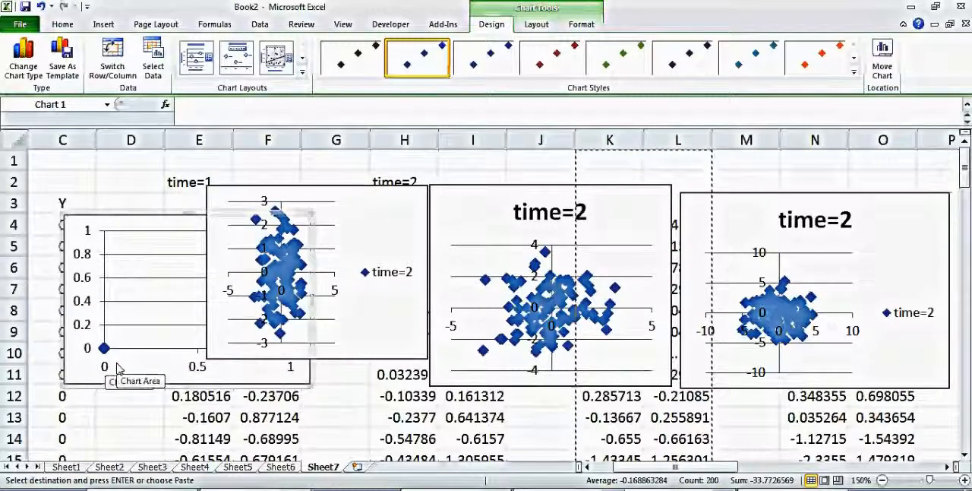
Fix the time =0 chart's horizontal axis at a minimum of -10 and a maximum of 10.
right_click(199, 367)
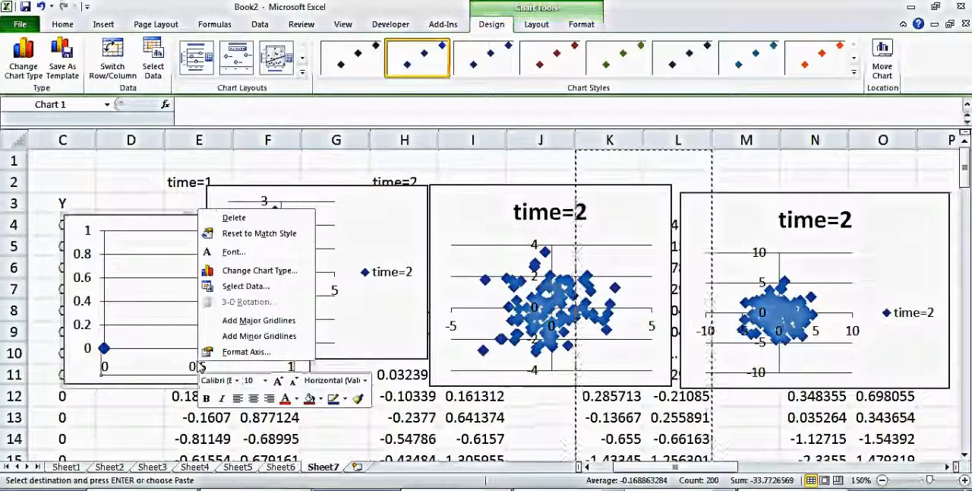
left_click(243, 352)
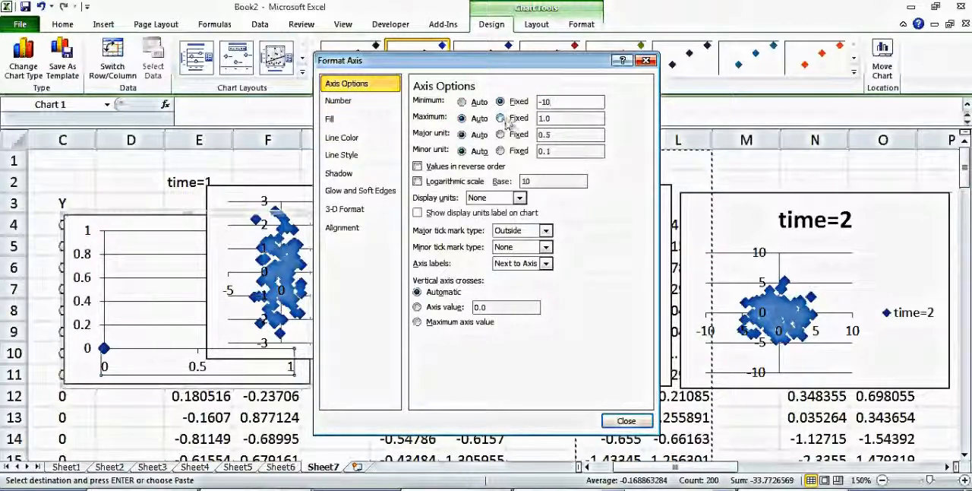
left_click(501, 119)
left_click_drag(555, 122, 502, 121)
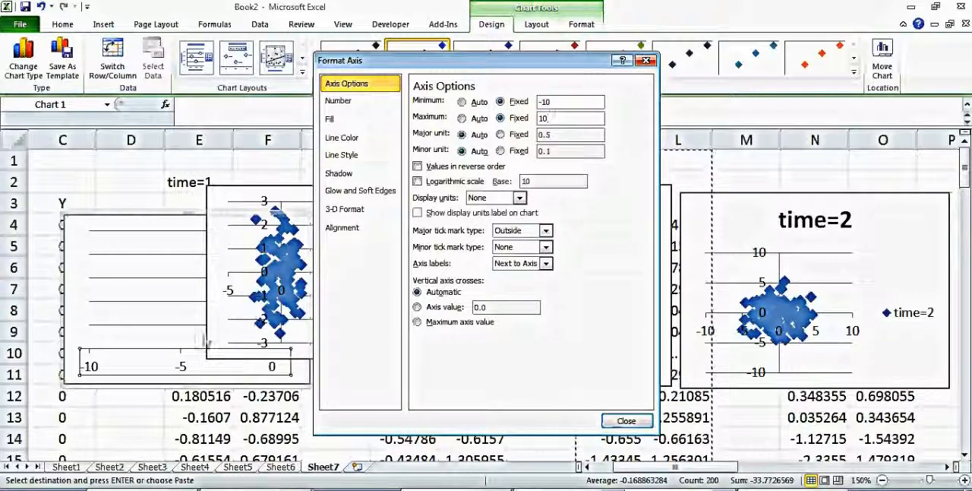
left_click(627, 420)
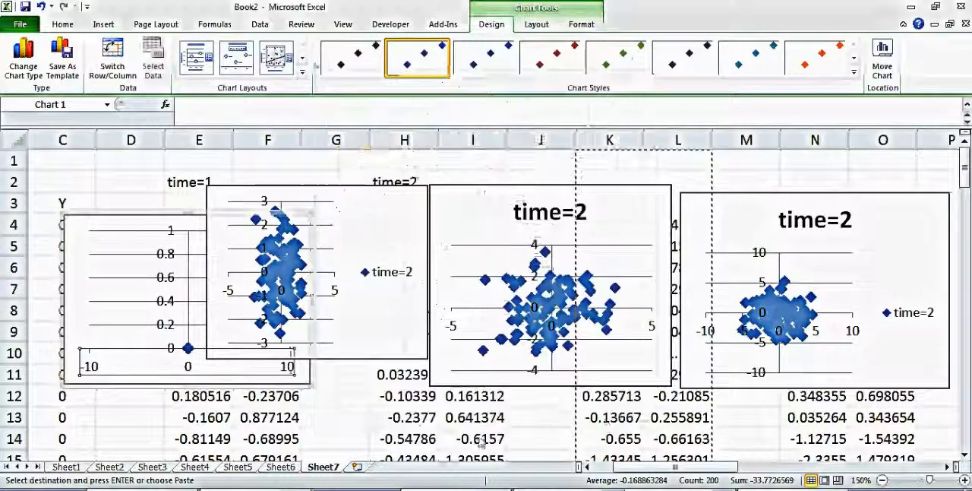
left_click(330, 439)
Fix the time =0 chart's vertical axis at a minimum of -10 and a maximum of 10.
left_click(160, 302)
right_click(161, 301)
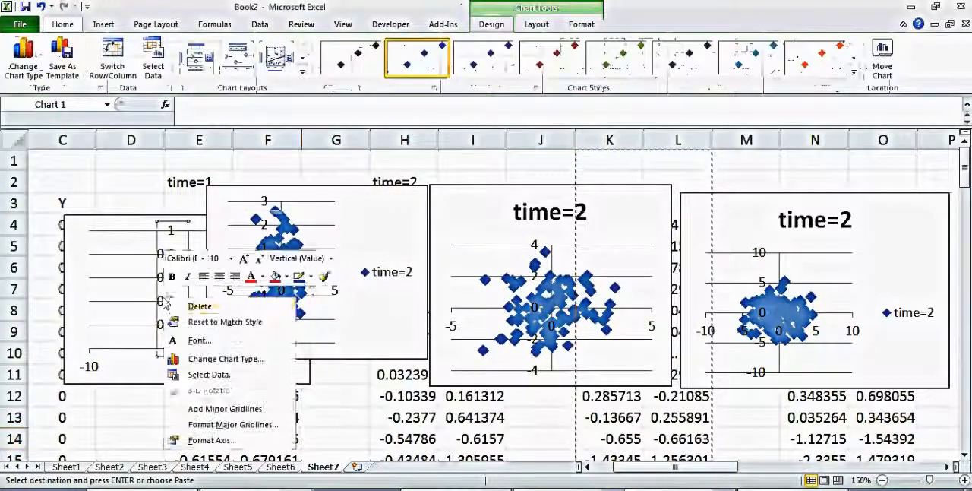
left_click(253, 446)
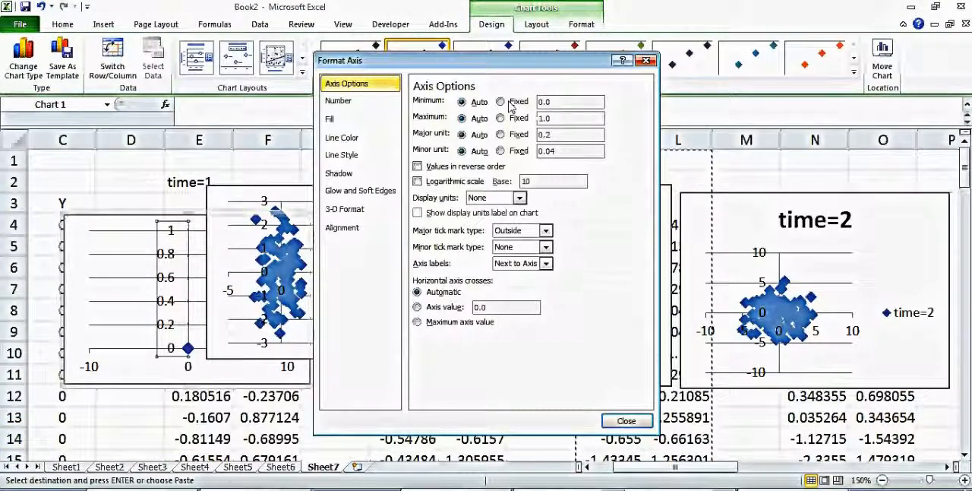
left_click(471, 104)
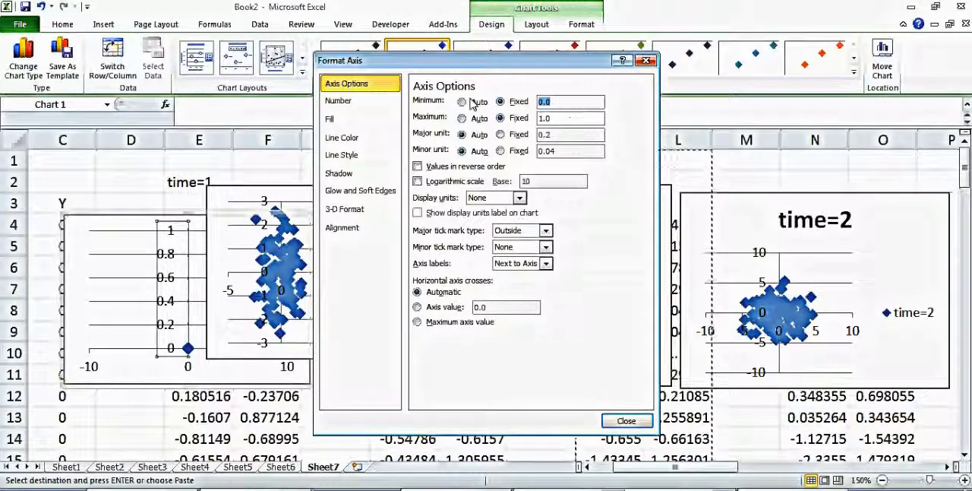
left_click(500, 118)
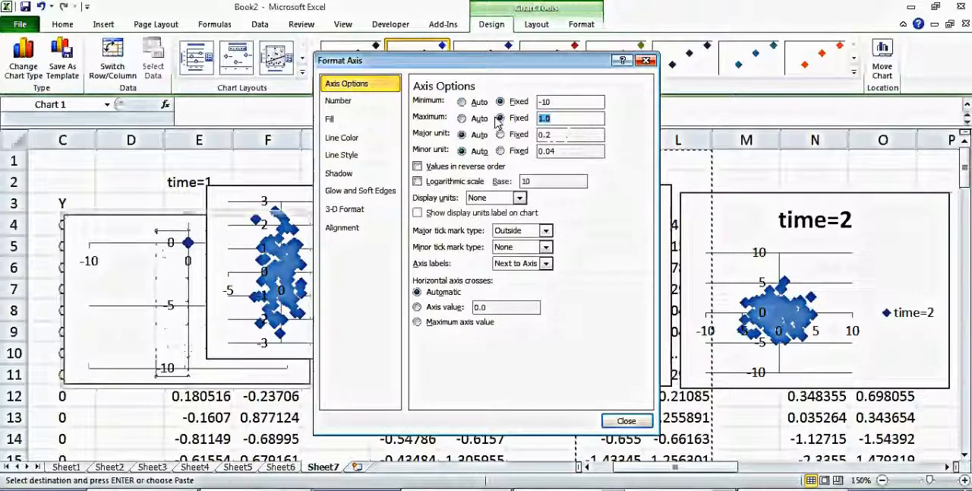
type("10")
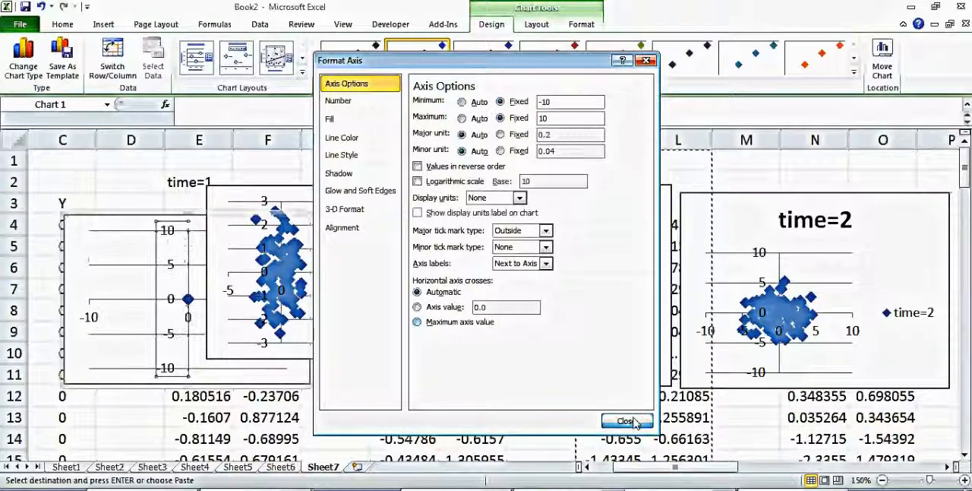
left_click(626, 420)
left_click(336, 438)
Delete the K:L scatter chart and move the Q:R chart into its place beside the time =0 chart.
left_click(386, 357)
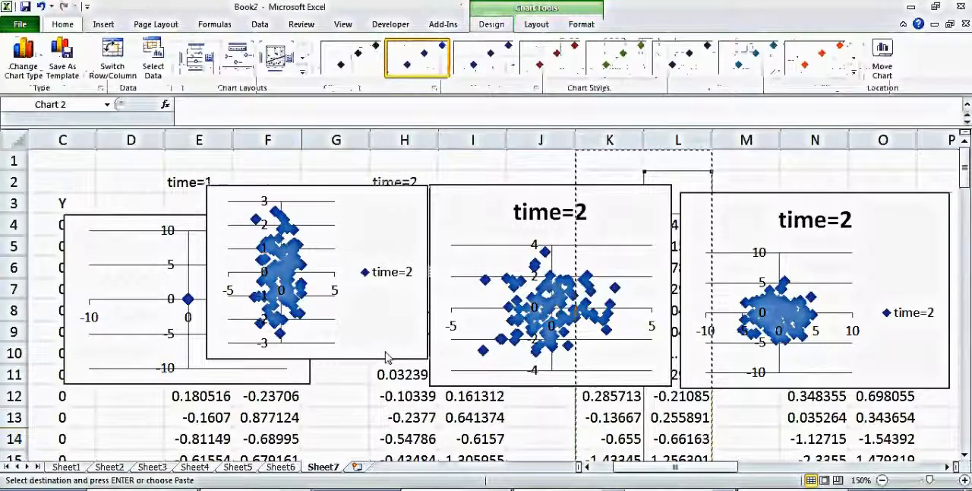
key("Delete")
left_click_drag(519, 196, 413, 209)
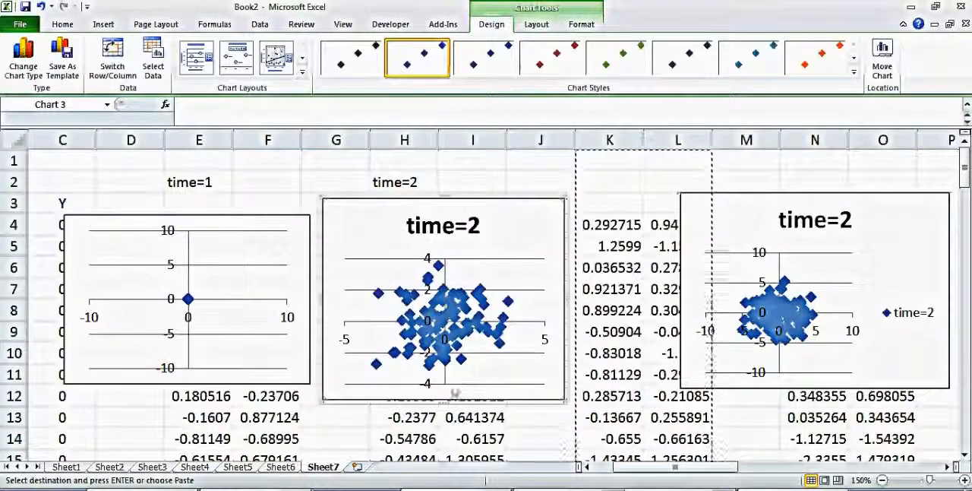
Fix the Q:R chart's horizontal axis at a minimum of -10 and a maximum of 10.
right_click(346, 341)
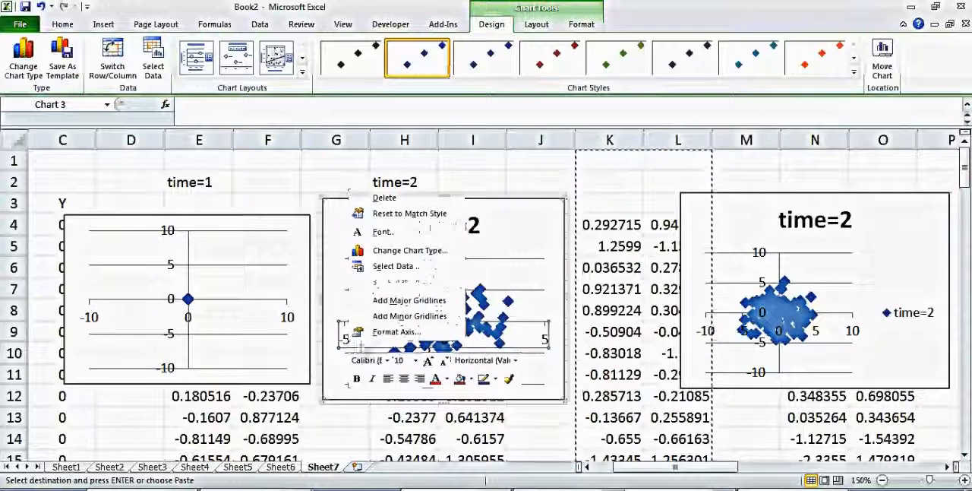
left_click(391, 332)
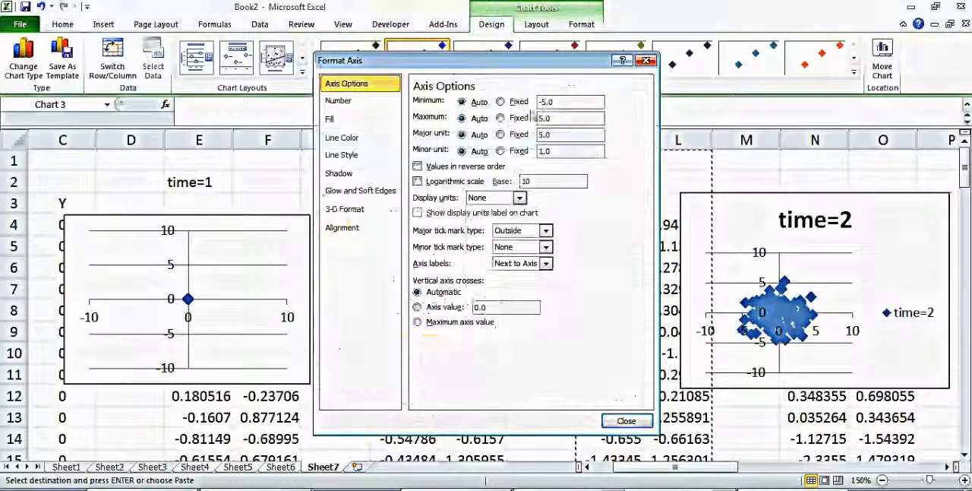
left_click(499, 101)
left_click(499, 118)
double_click(568, 104)
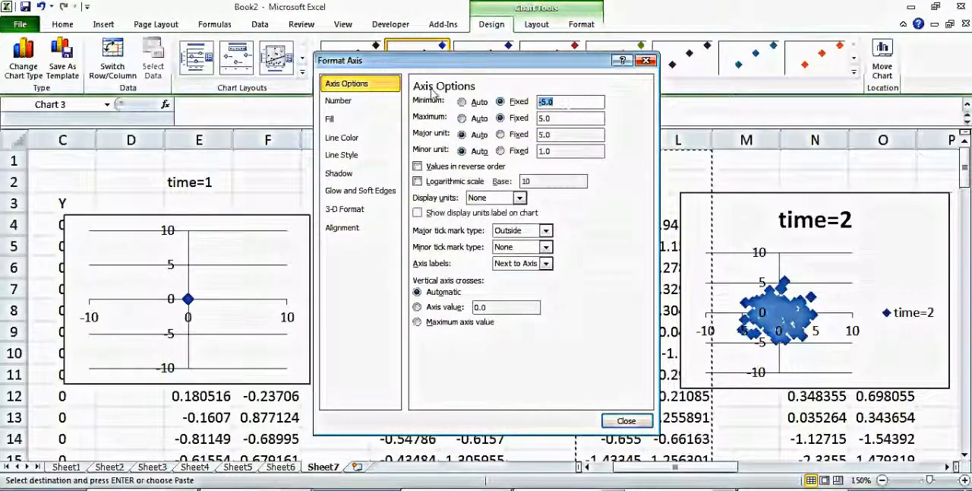
type("-10")
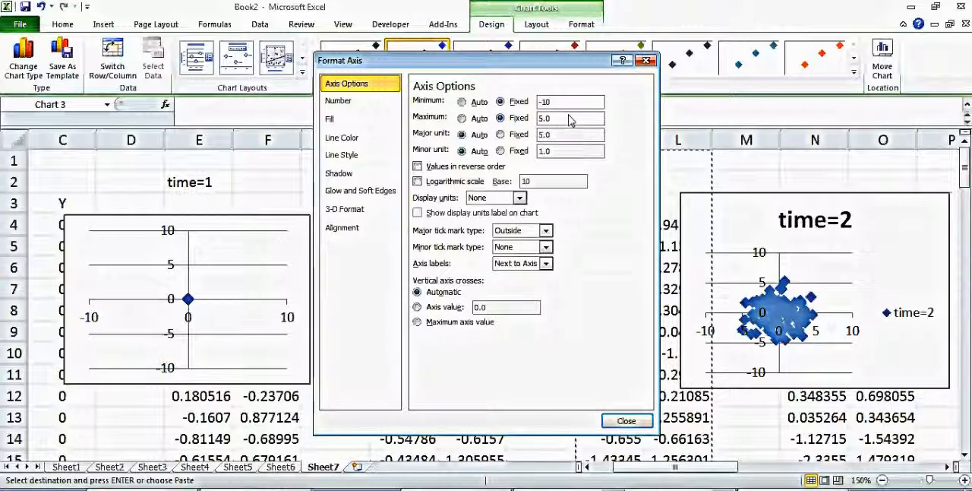
key("Tab")
type("10")
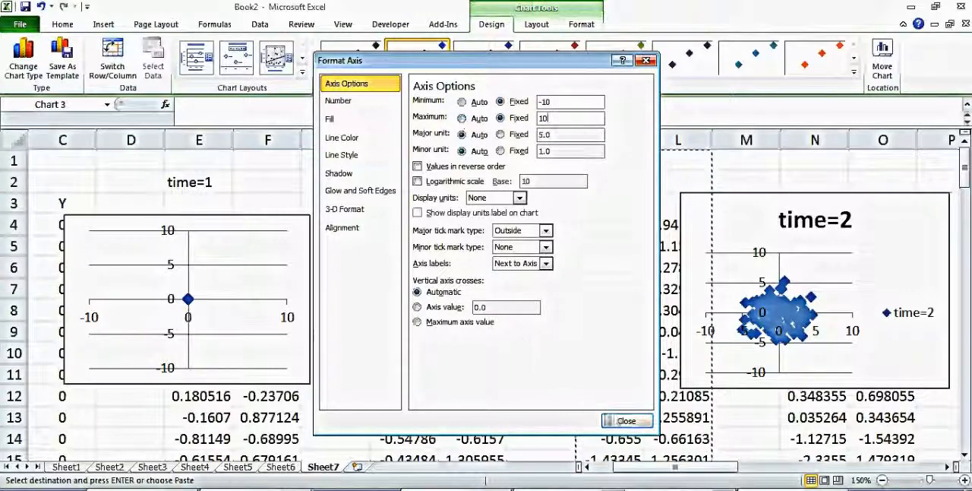
left_click(627, 420)
left_click(551, 420)
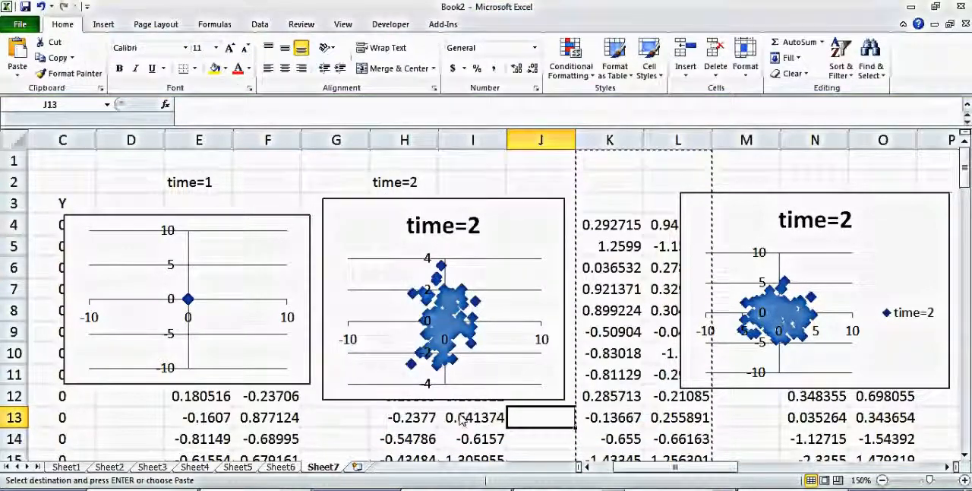
Fix the middle (Q:R) chart's vertical axis at a minimum of -10 and a maximum of 10.
left_click(425, 391)
right_click(426, 386)
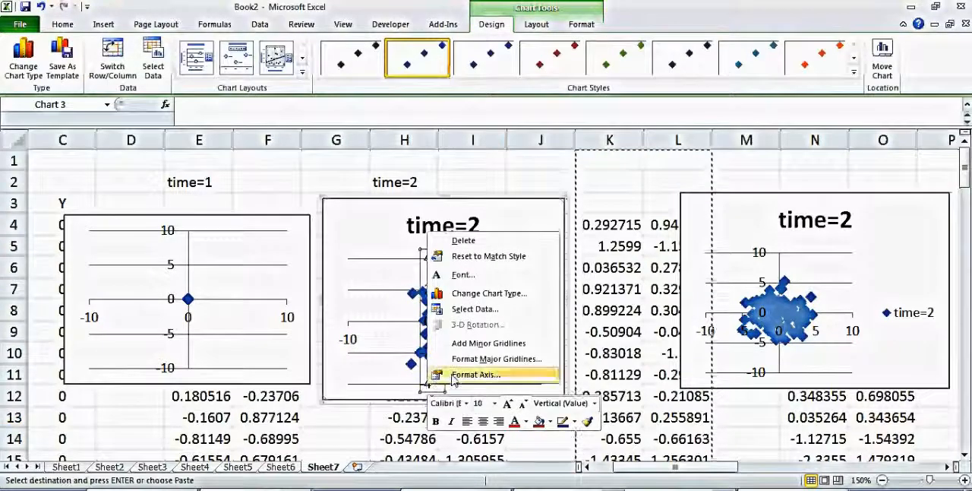
left_click(425, 373)
left_click(499, 101)
left_click(500, 118)
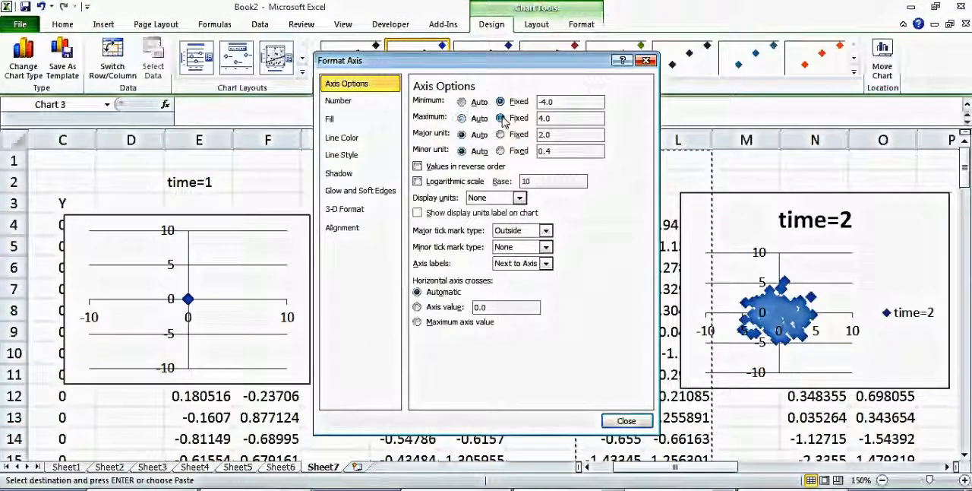
left_click_drag(565, 103, 487, 102)
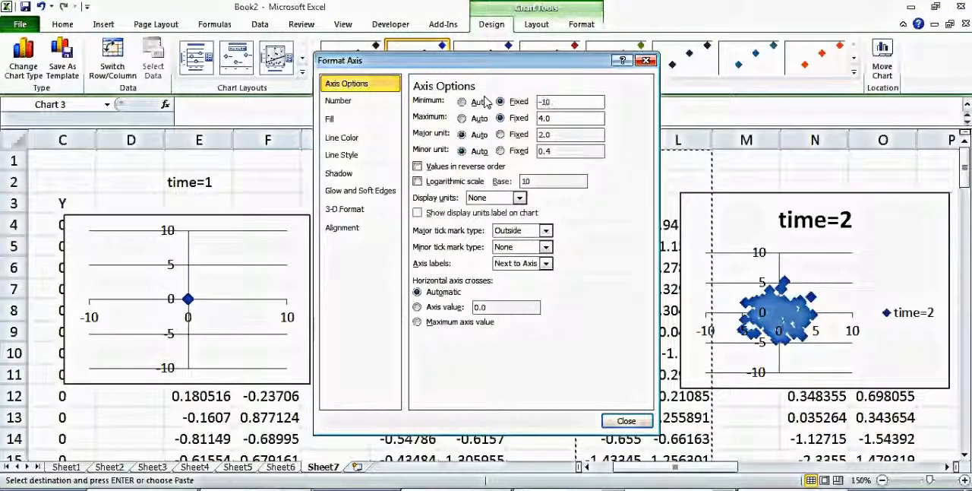
key("Tab")
key("Tab")
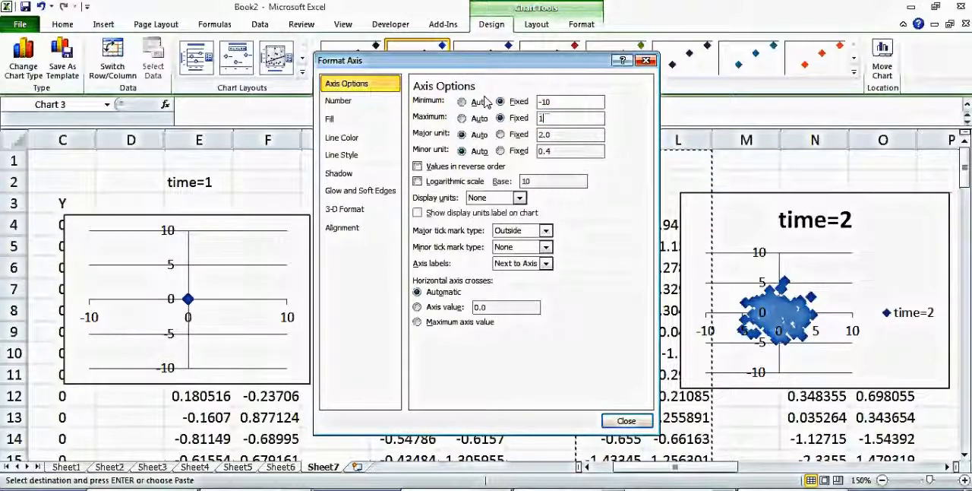
left_click(631, 423)
left_click(588, 390)
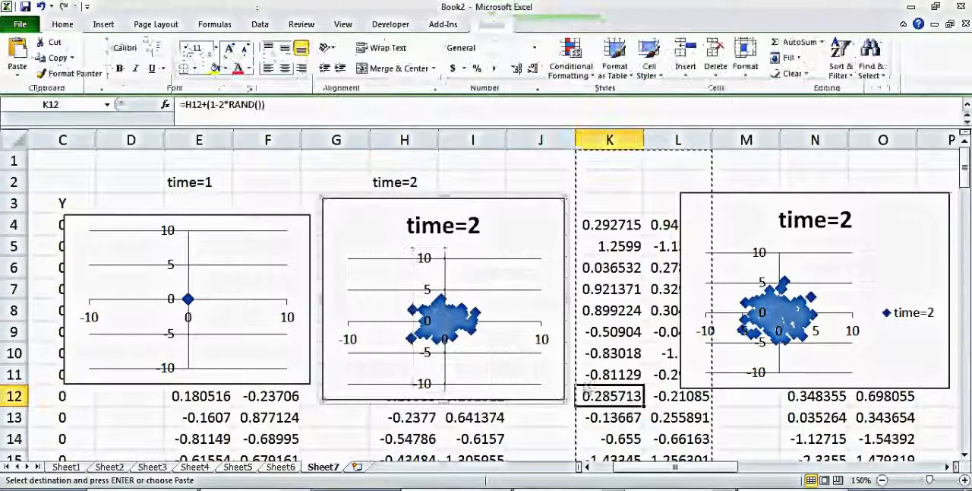
Delete the middle chart's title and align the chart flush beside the time =0 chart.
left_click(465, 226)
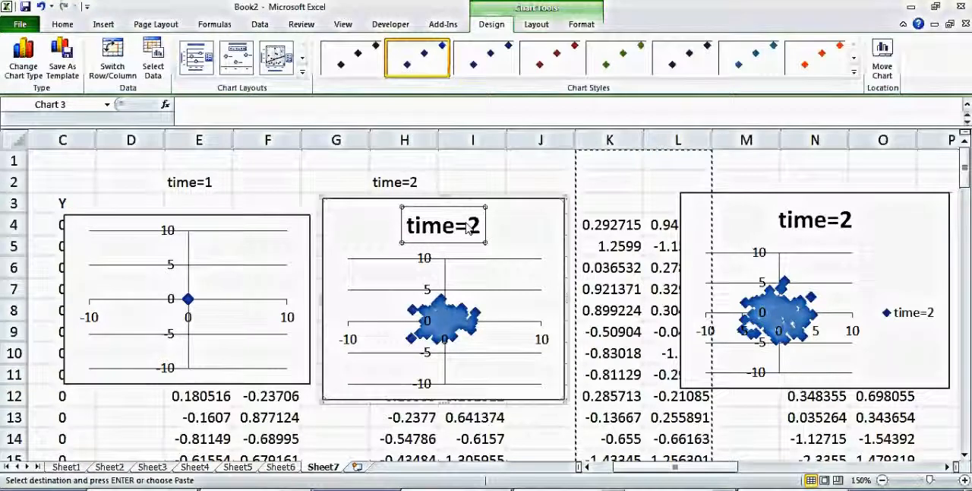
key("Delete")
left_click_drag(373, 200, 360, 219)
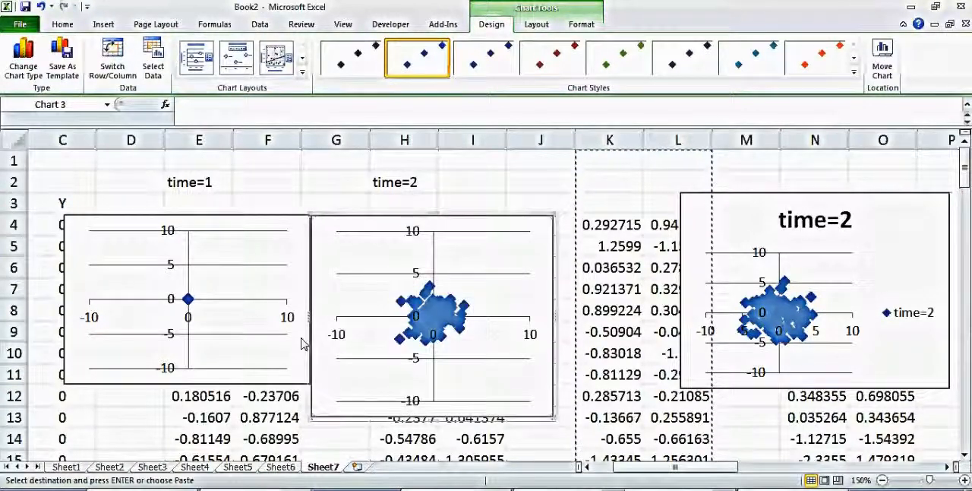
Extend the time =0 chart downward to match the middle chart's height.
left_click(281, 383)
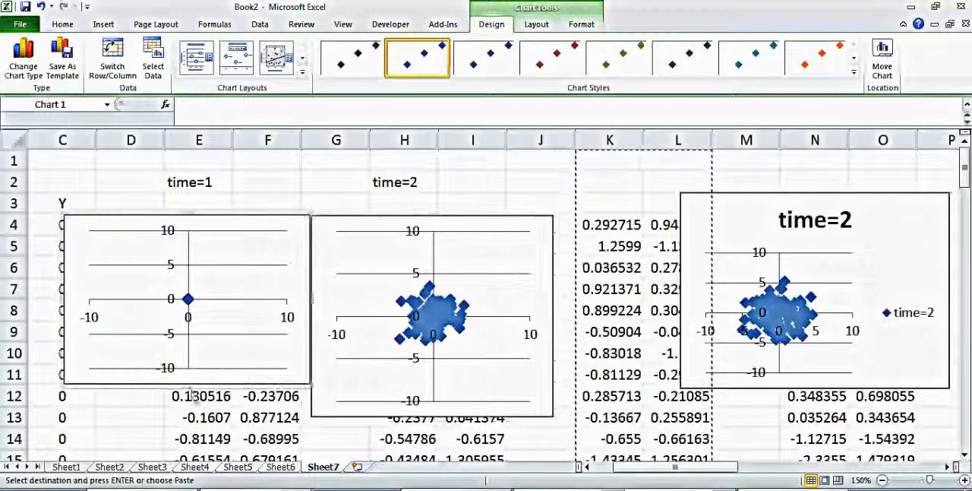
left_click_drag(190, 384, 190, 424)
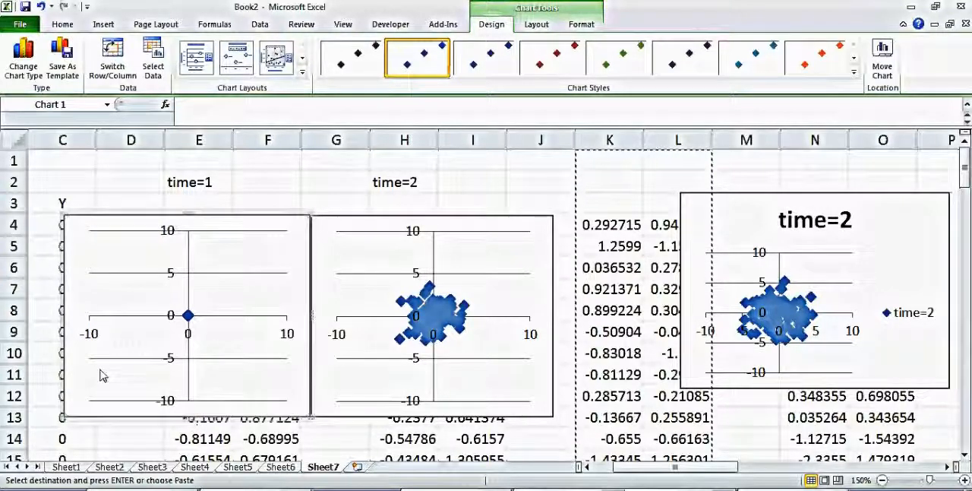
left_click(544, 352)
Move the third scatter chart flush beside the middle chart and delete its time=2 title.
left_click_drag(765, 204, 740, 253)
left_click(711, 252)
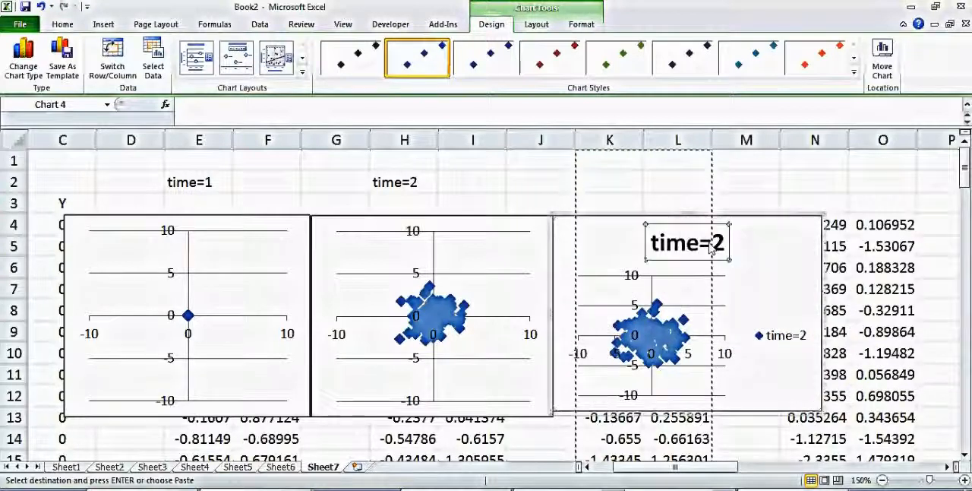
key("Delete")
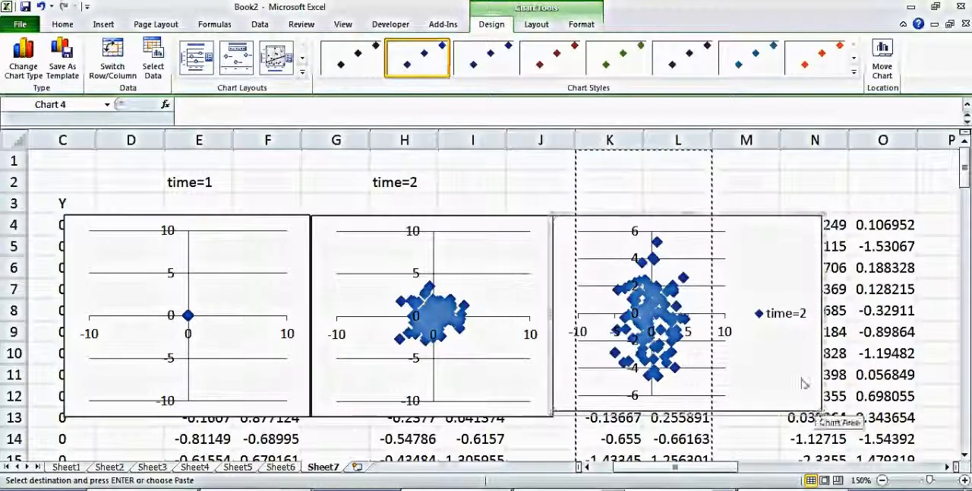
Delete the third chart's legend and resize the chart to match the height of its neighbours.
left_click(783, 315)
key("Delete")
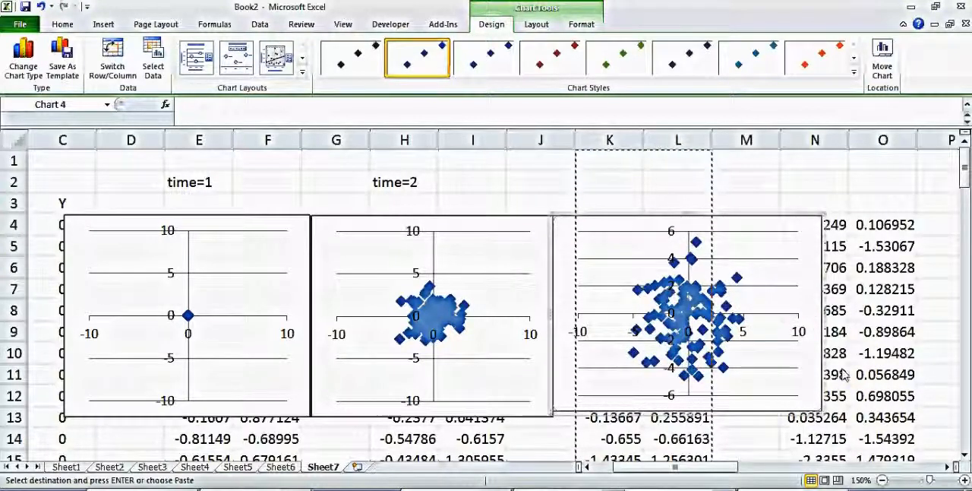
left_click_drag(822, 410, 811, 416)
left_click(883, 396)
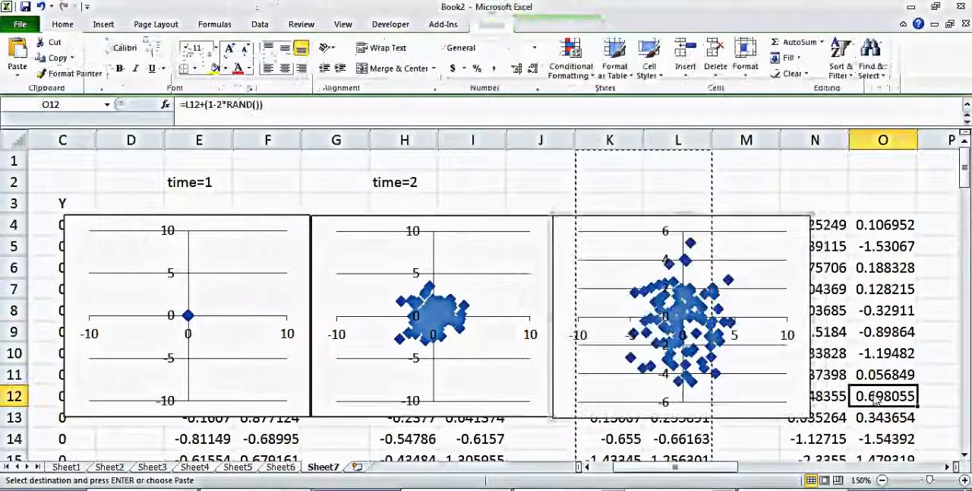
Fix the third chart's vertical axis at a minimum of -10 and a maximum of 10.
left_click(673, 252)
left_click(669, 261)
right_click(669, 261)
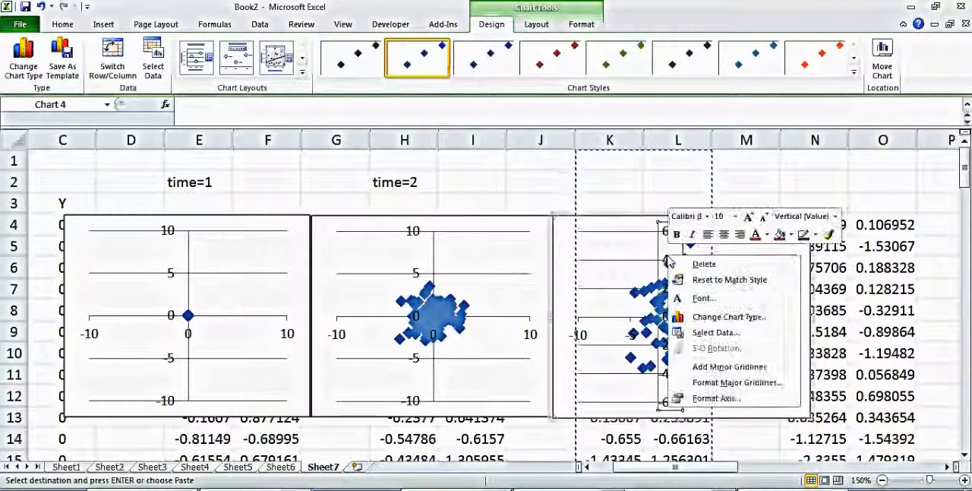
left_click(718, 397)
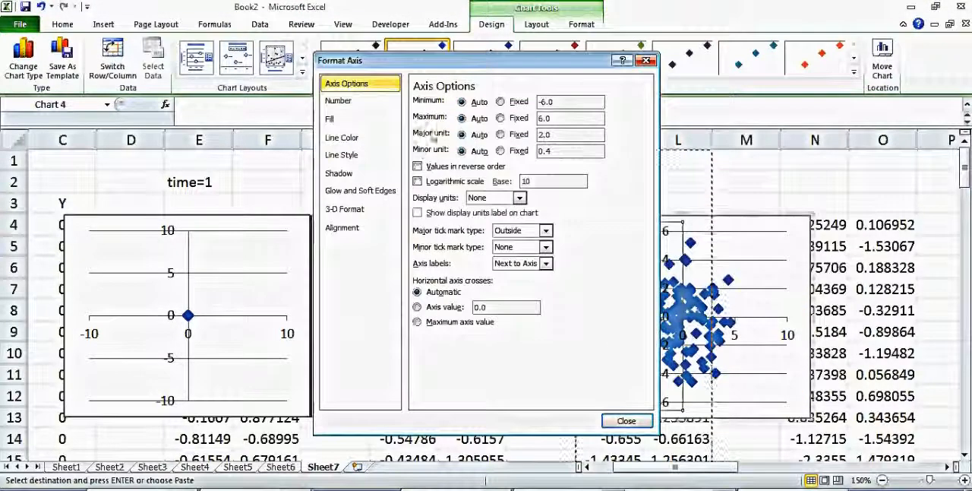
left_click(501, 102)
left_click(500, 117)
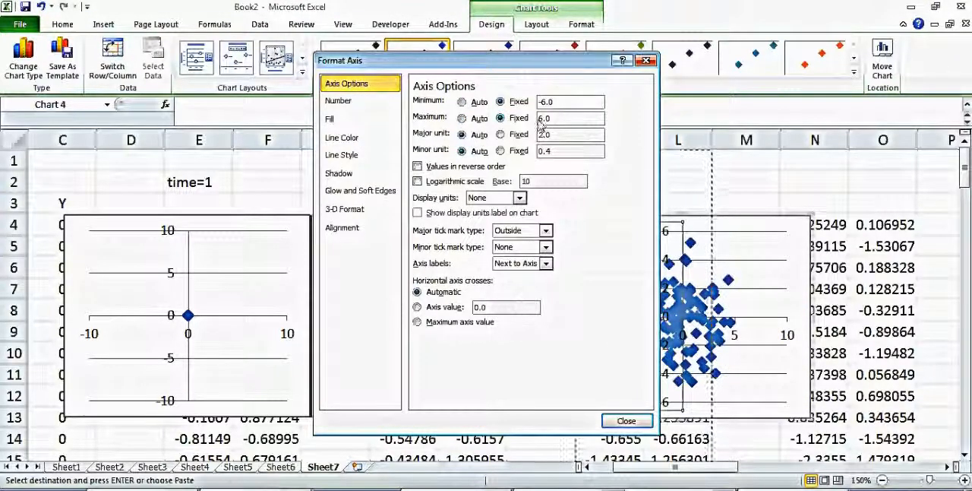
key("Delete")
type("10")
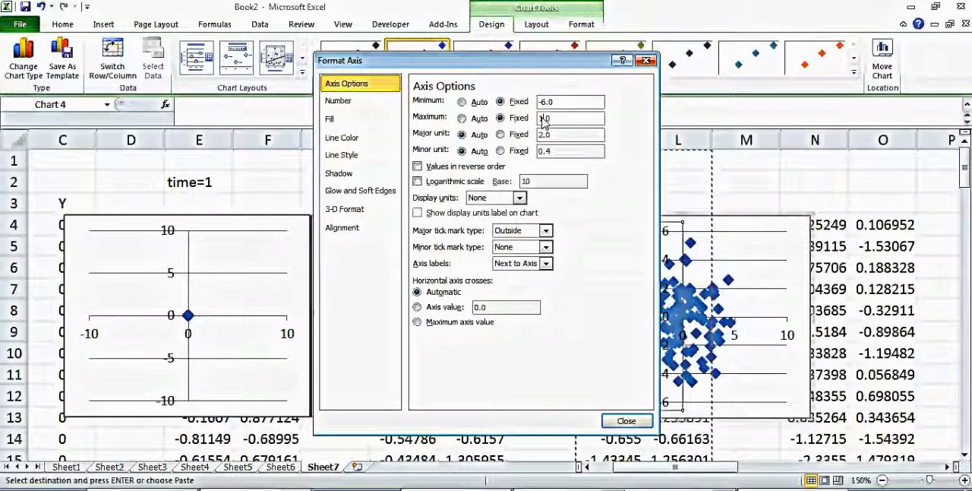
left_click(545, 104)
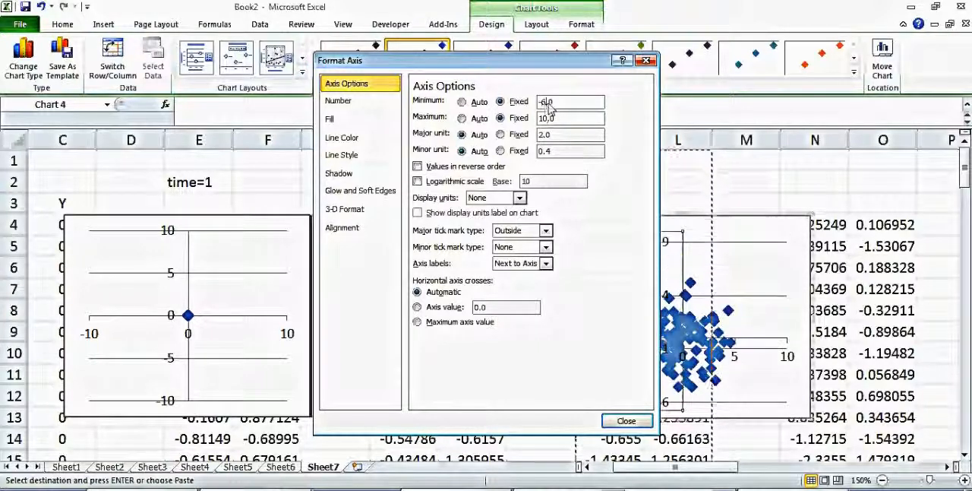
left_click(626, 420)
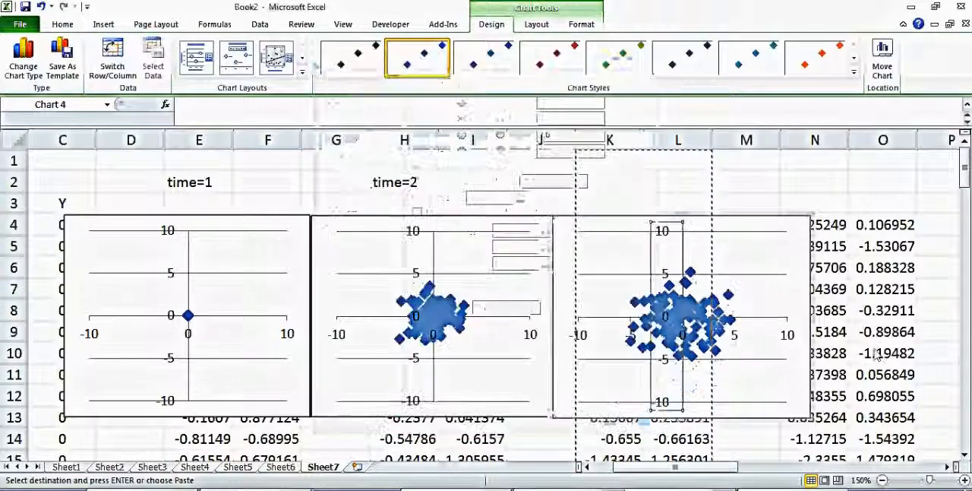
Fix the third chart's horizontal axis at a minimum of -10 and a maximum of 10.
left_click(787, 337)
right_click(787, 338)
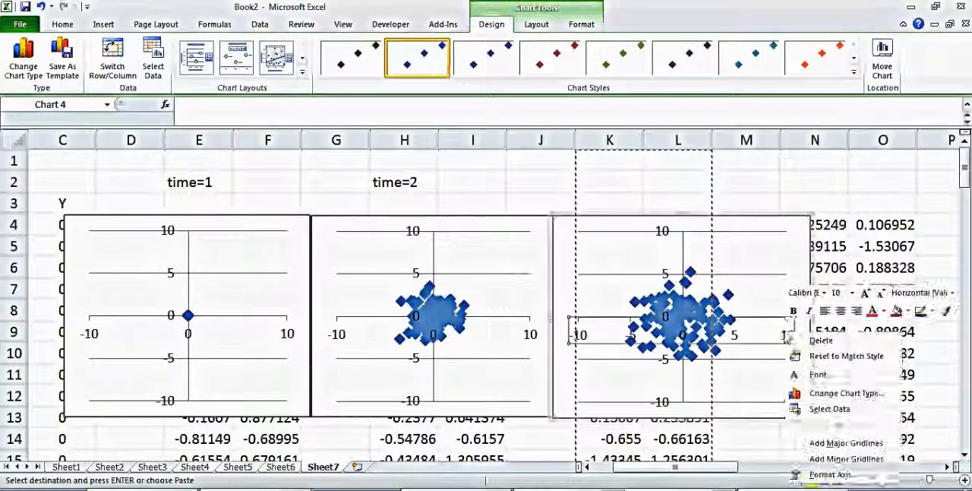
left_click(823, 472)
left_click(500, 101)
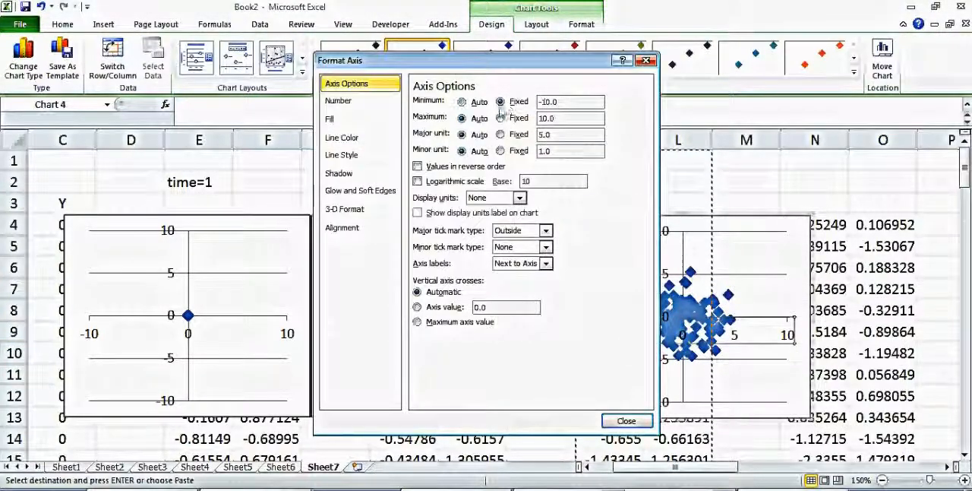
left_click(500, 118)
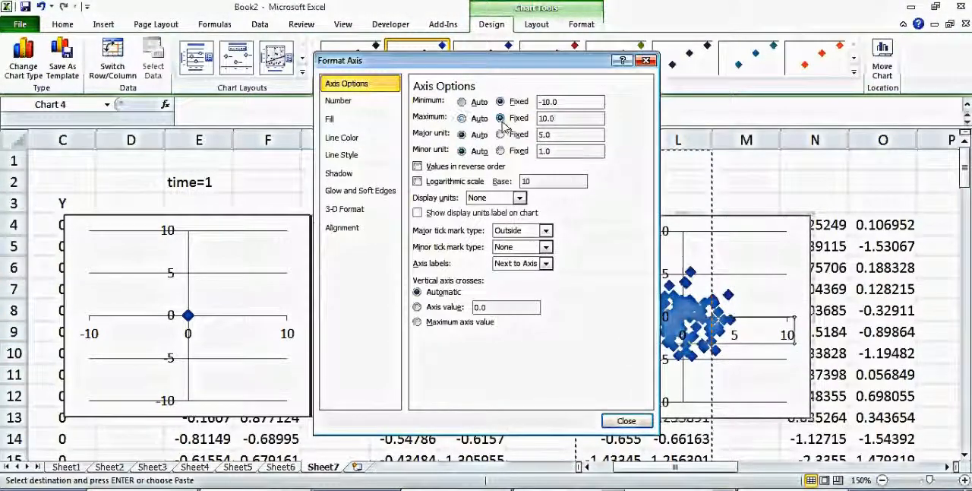
left_click(627, 420)
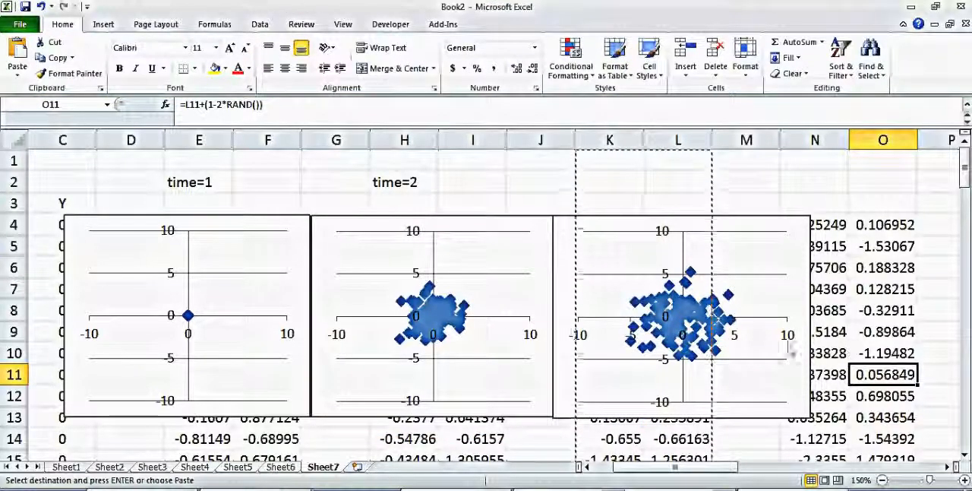
left_click(150, 431)
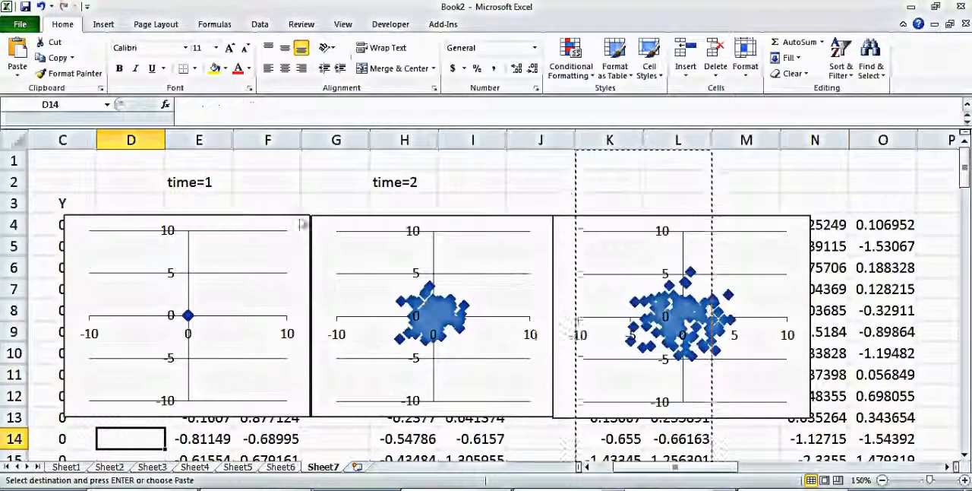
Copy the empty cell P1 to replace the pending copy of columns K and L.
left_click(941, 160)
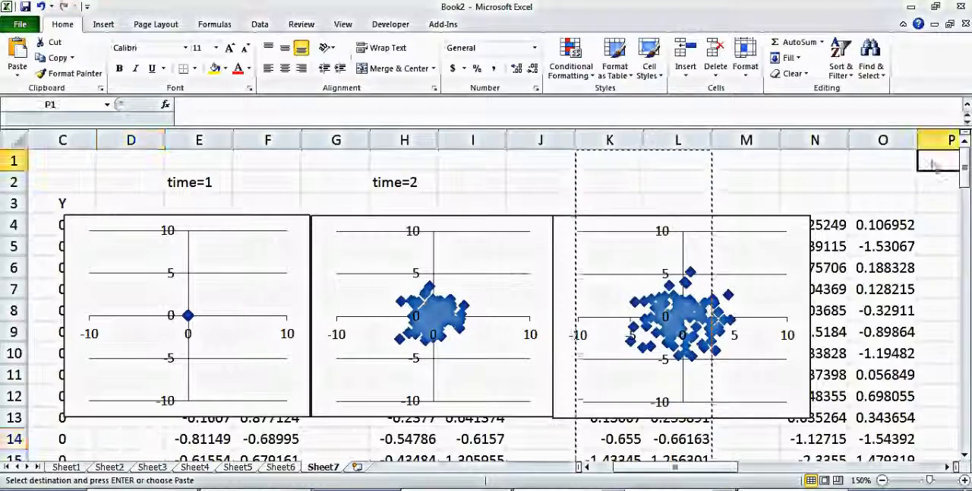
key("ctrl+c")
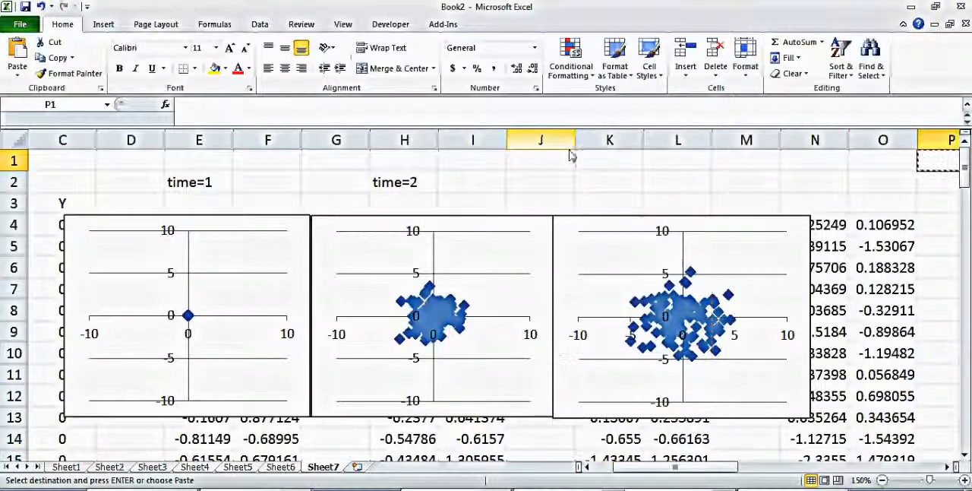
left_click(379, 165)
Recalculate the random particle positions several times by re-entering the empty cell F1, comparing the spread across the three charts.
left_click(290, 166)
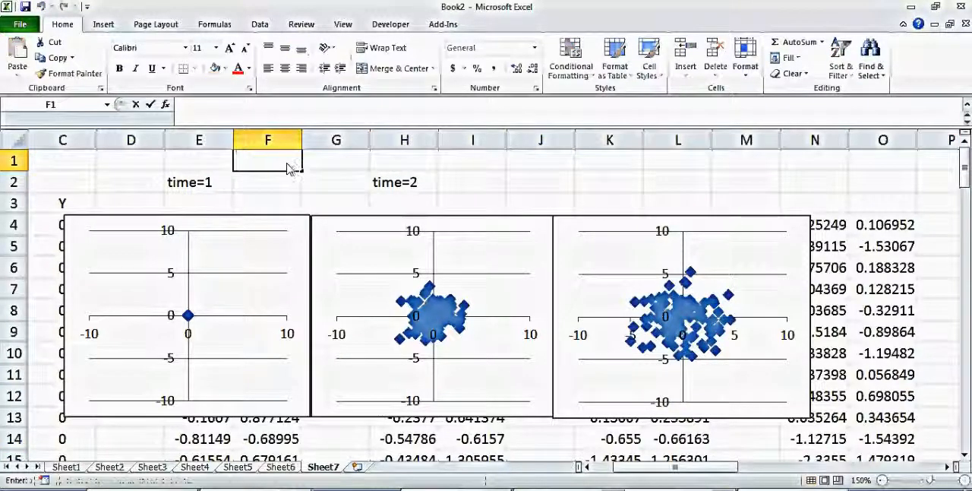
key("Return")
left_click(289, 166)
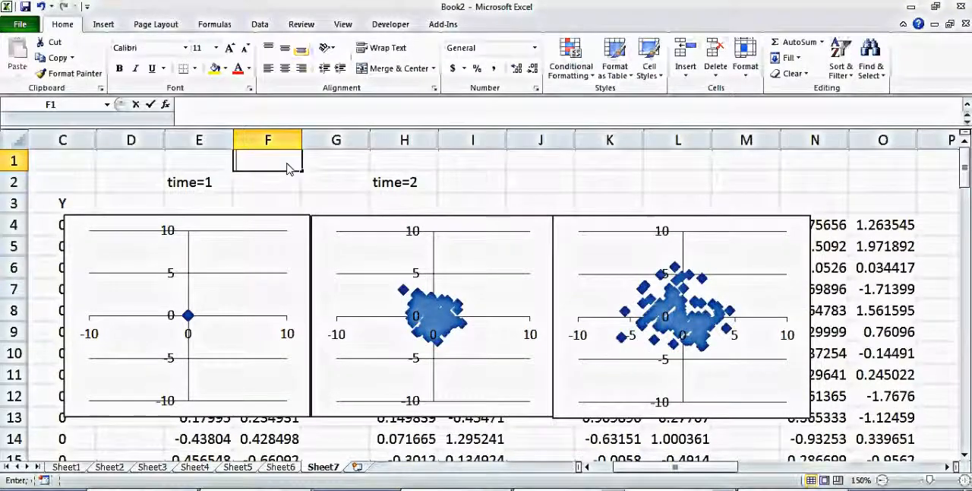
key("Return")
left_click(288, 166)
key("Return")
left_click(289, 165)
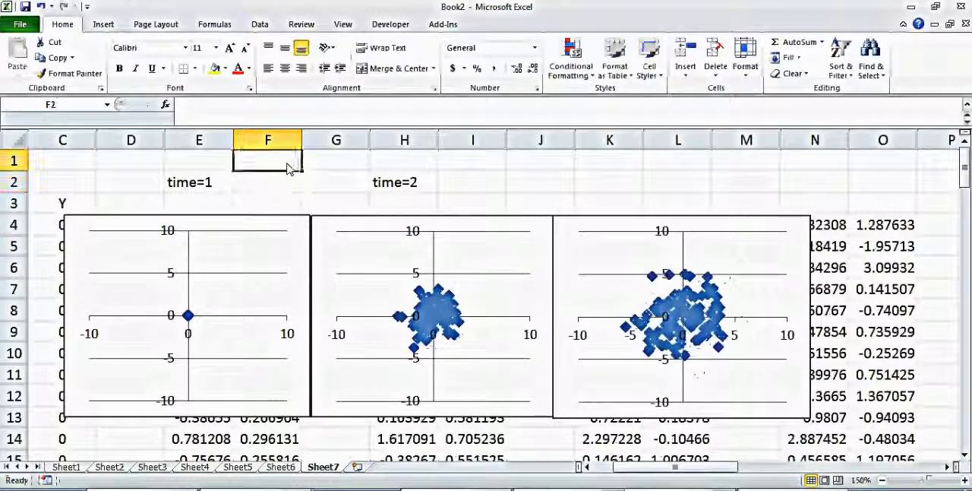
key("Return")
left_click(288, 165)
key("Return")
left_click(289, 167)
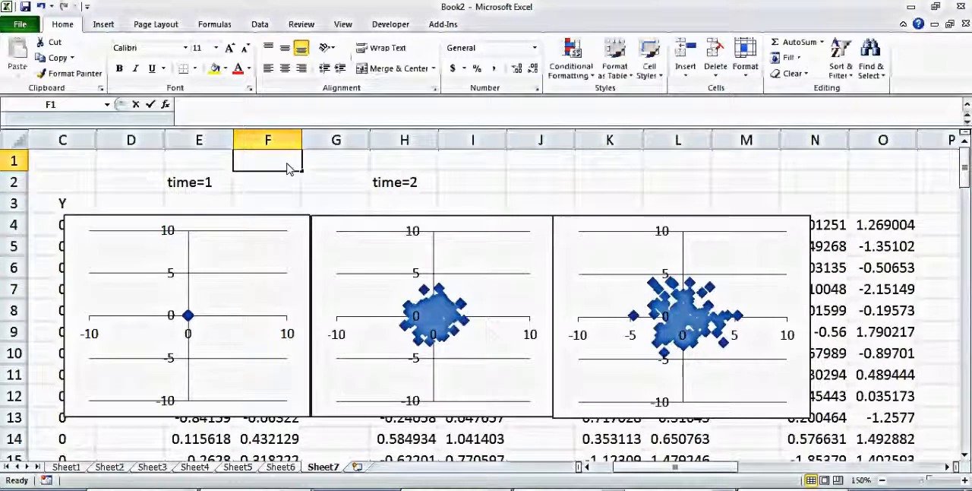
key("Return")
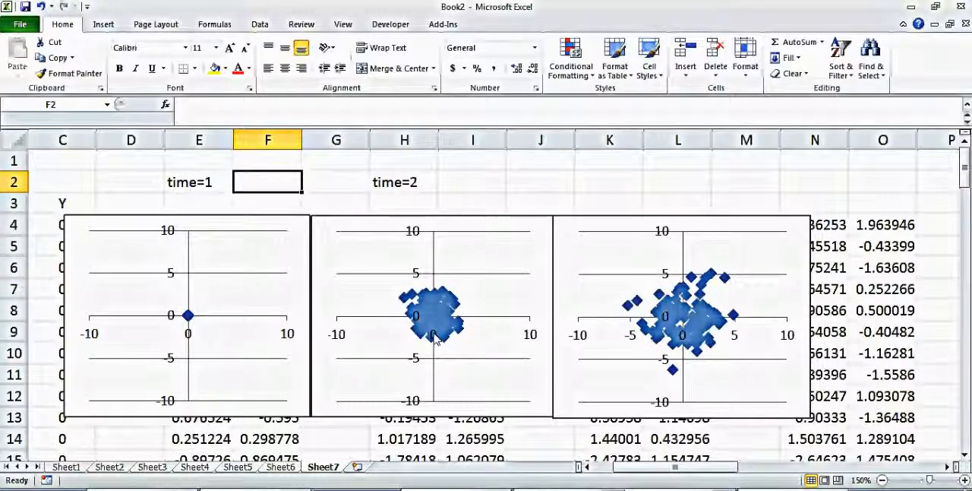
Generate further random particle distributions by repeatedly re-entering the empty cells I2 and J2.
left_click(494, 182)
double_click(493, 182)
key("Return")
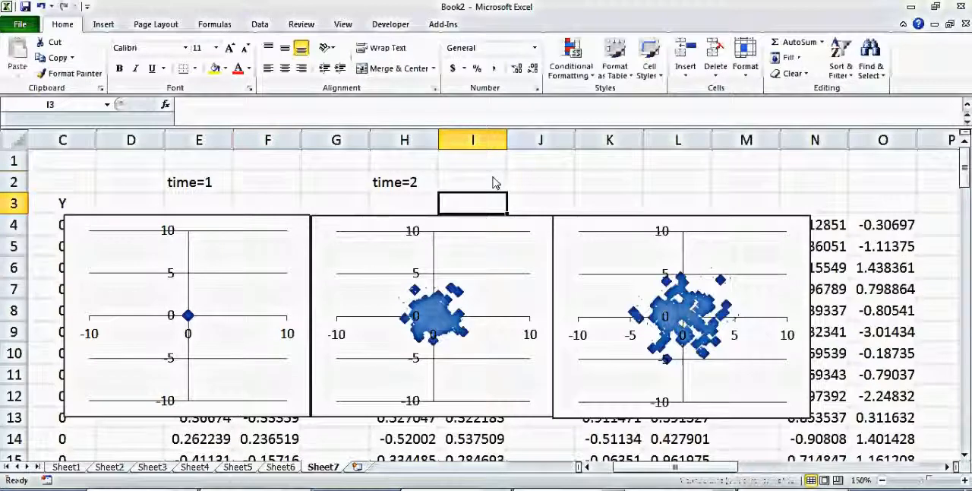
double_click(572, 180)
key("Return")
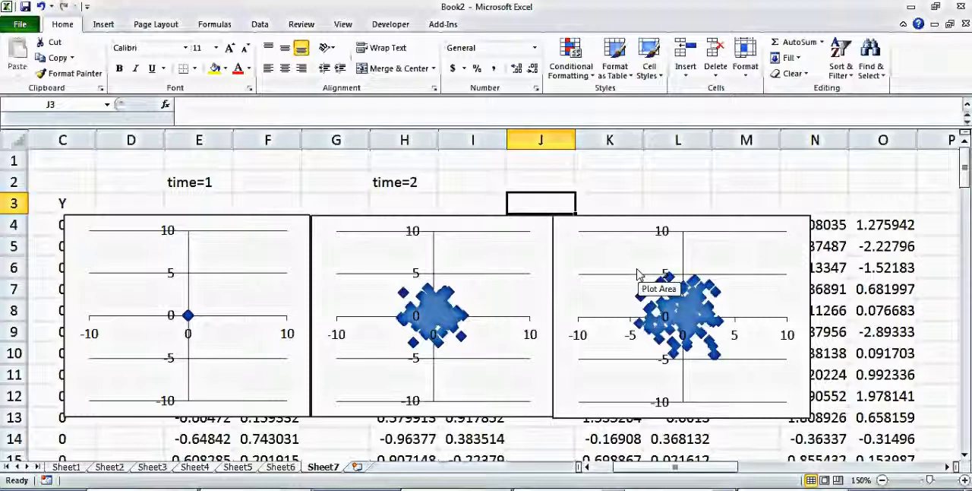
left_click(484, 181)
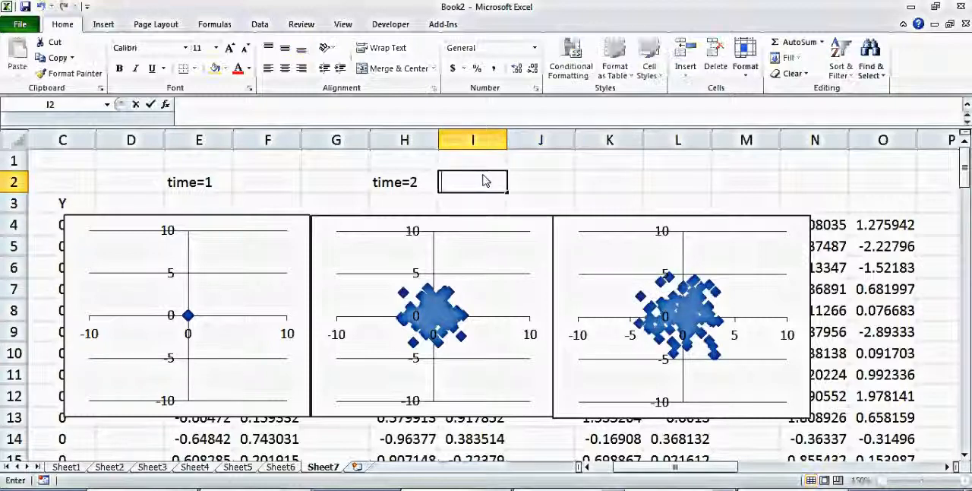
left_click(485, 181)
key("Return")
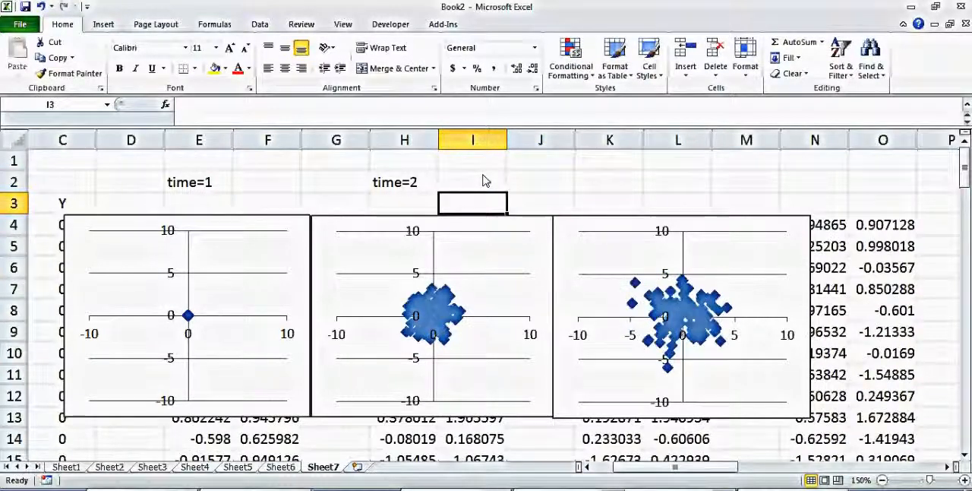
left_click(473, 184)
key("Return")
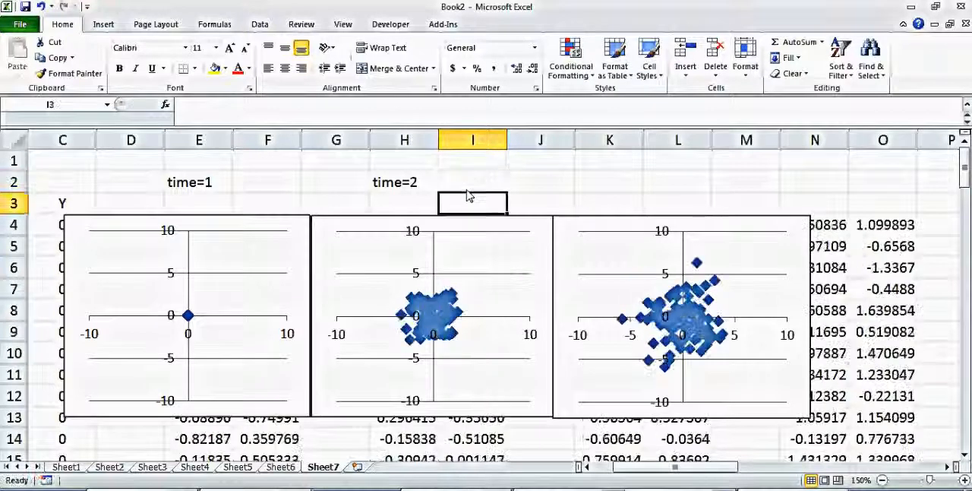
left_click(571, 187)
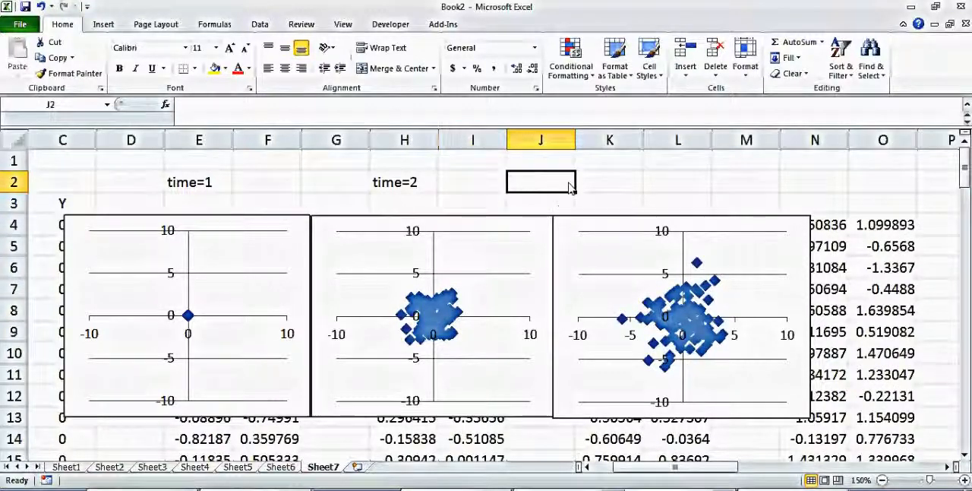
key("Return")
left_click(570, 187)
key("Return")
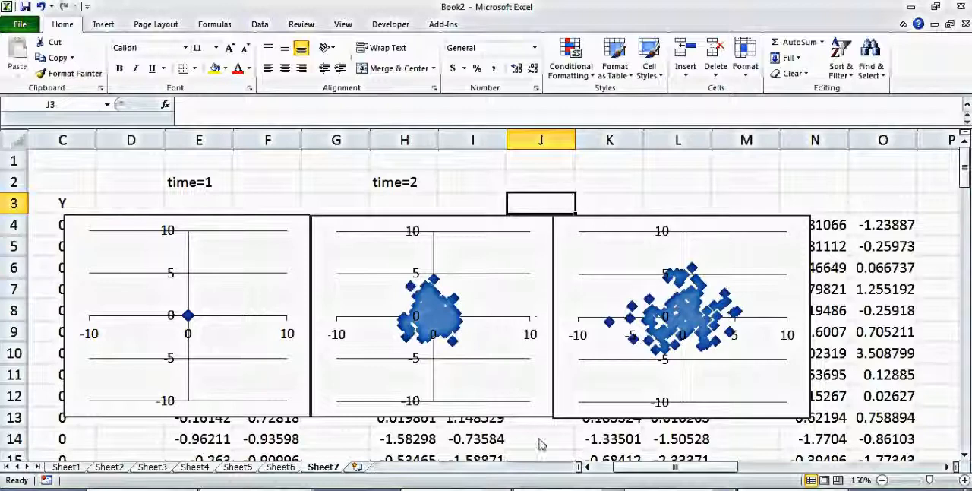
mouse_move(615, 489)
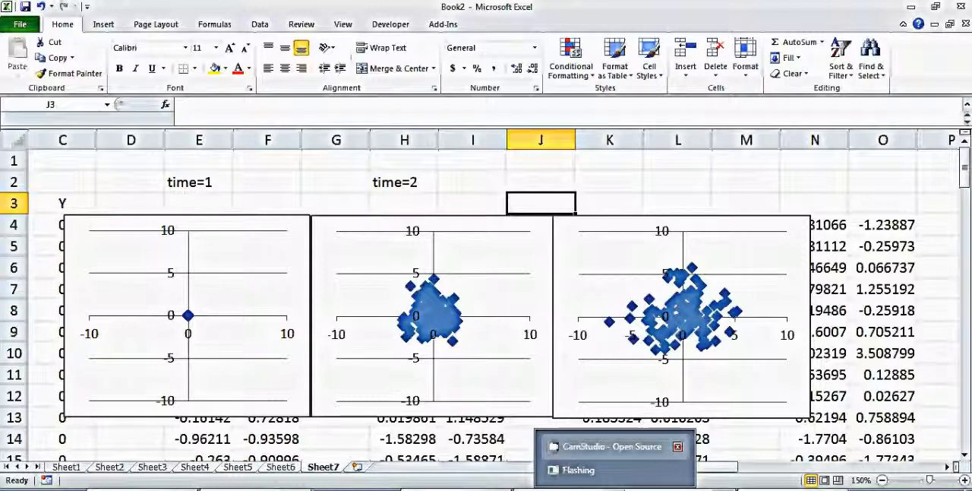